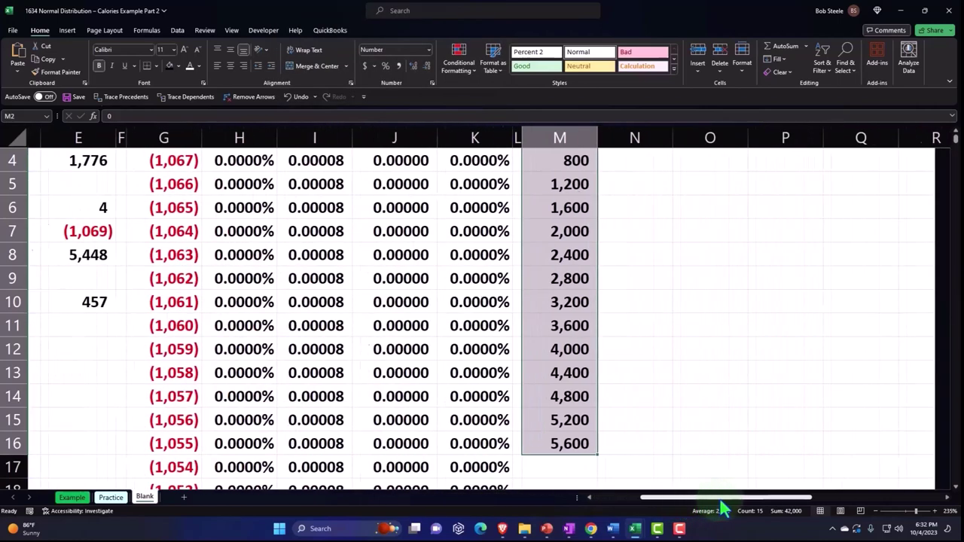
Step: Label N1 'Actual Frequency' and make it centred, black-filled, white and wrapped
left_click(487, 342)
scroll(486, 342, "up", 1)
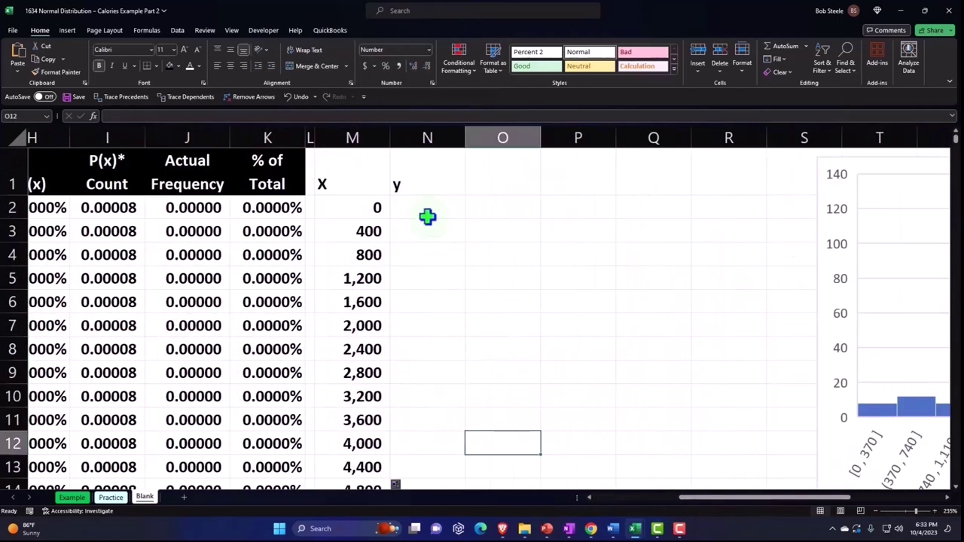
left_click(430, 179)
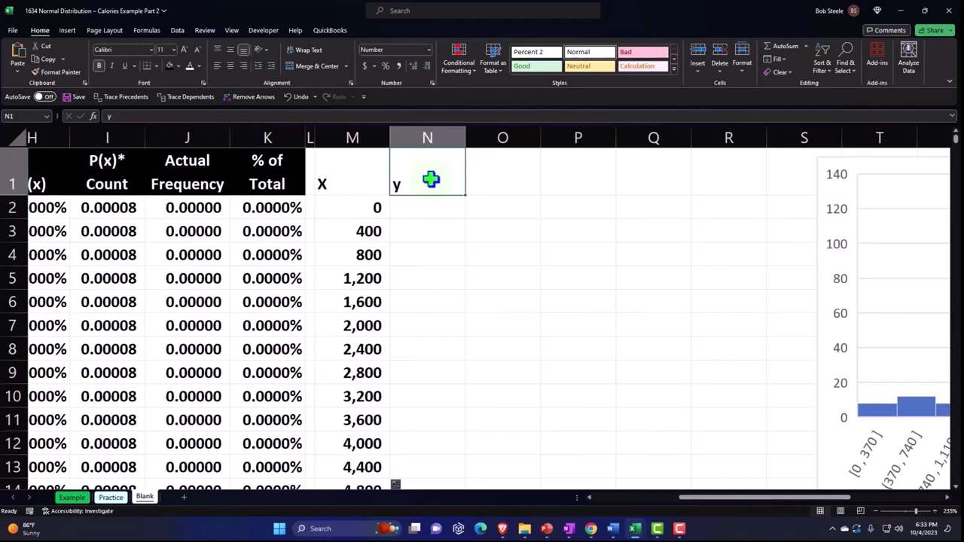
type("Actual Frequenc")
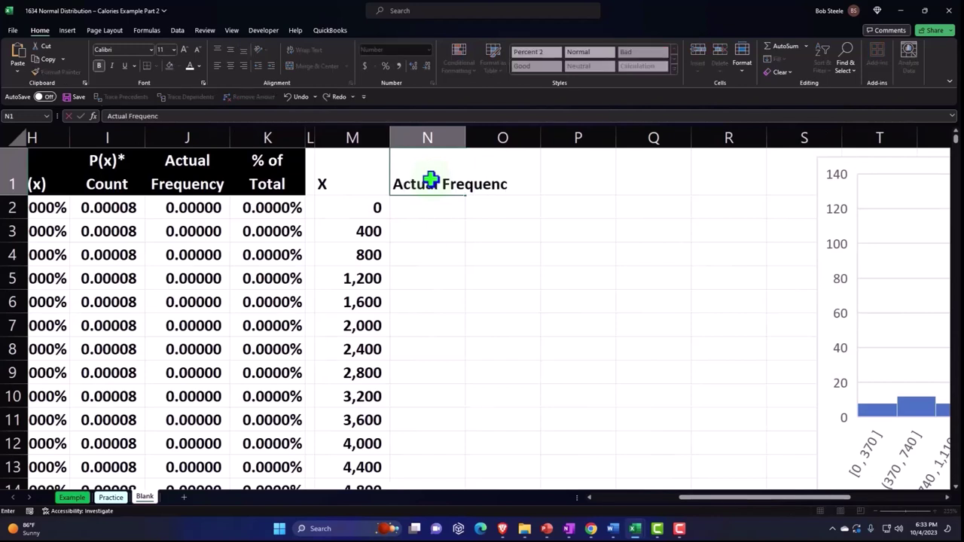
key("Return")
left_click(430, 180)
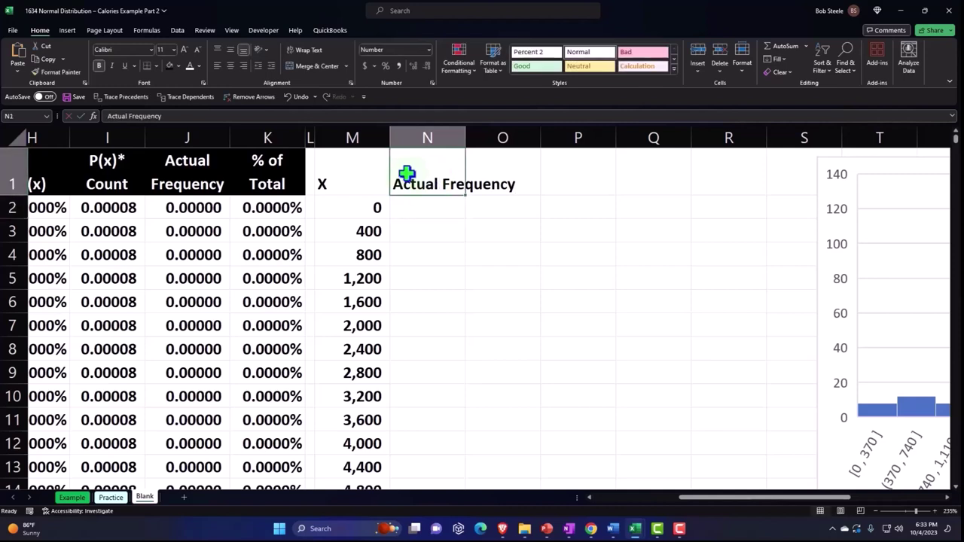
left_click(230, 66)
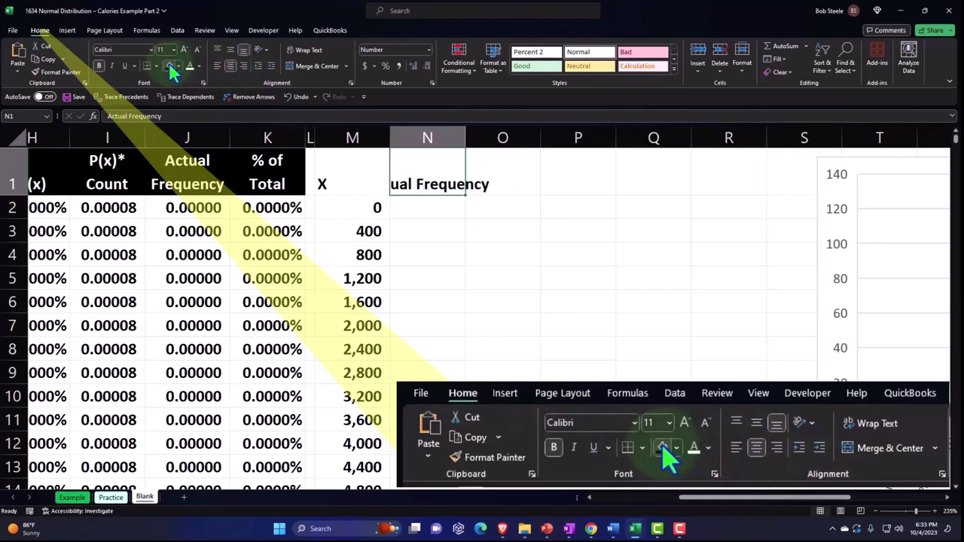
left_click(170, 66)
left_click(189, 66)
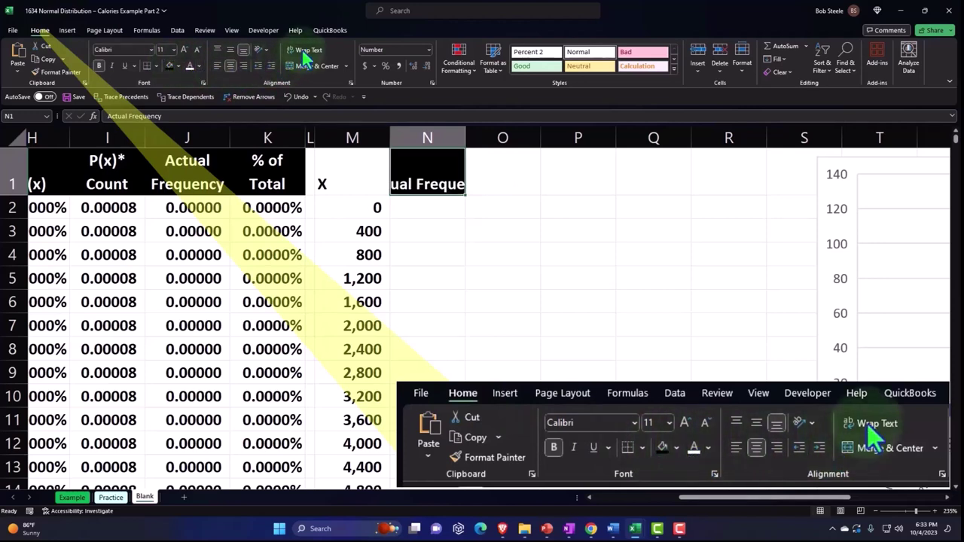
left_click(305, 53)
Step: Give the X header in M1 the same black fill, white text and centring
left_click(446, 249)
key("Left")
key("Up")
key("Up")
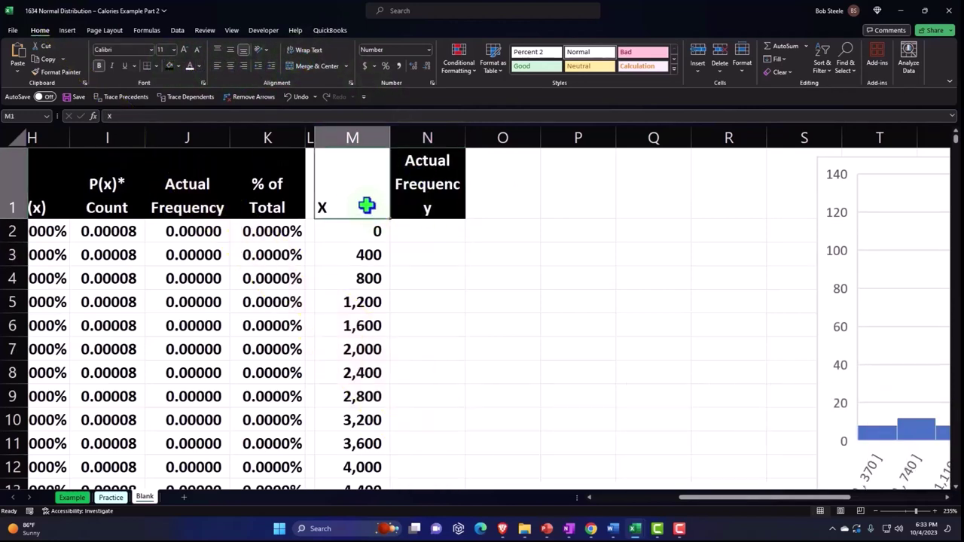
left_click(170, 66)
left_click(189, 66)
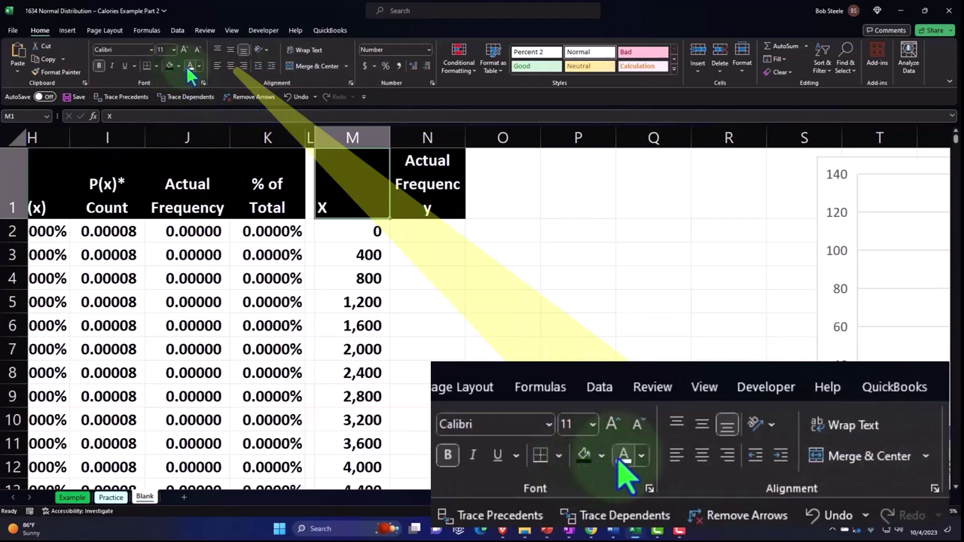
left_click(231, 66)
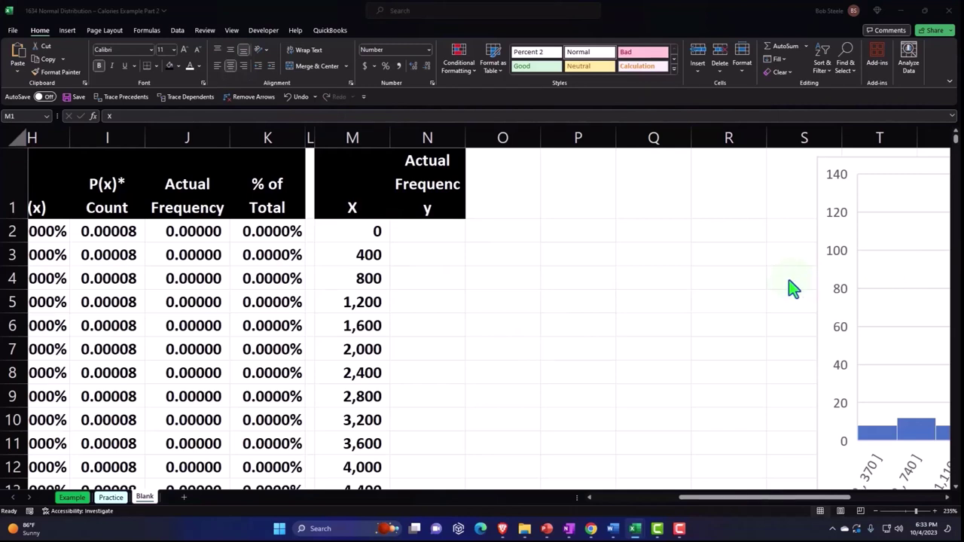
left_click(432, 232)
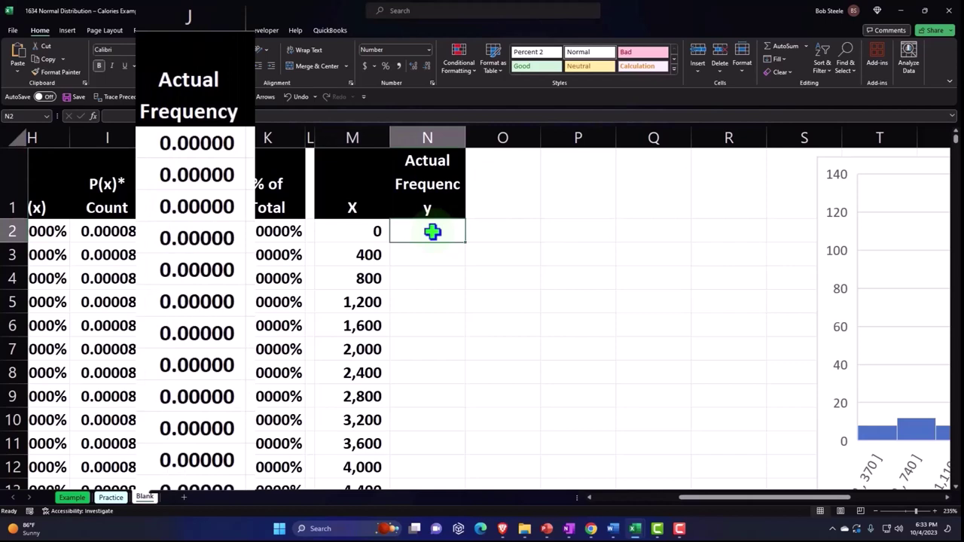
left_click_drag(699, 498, 658, 498)
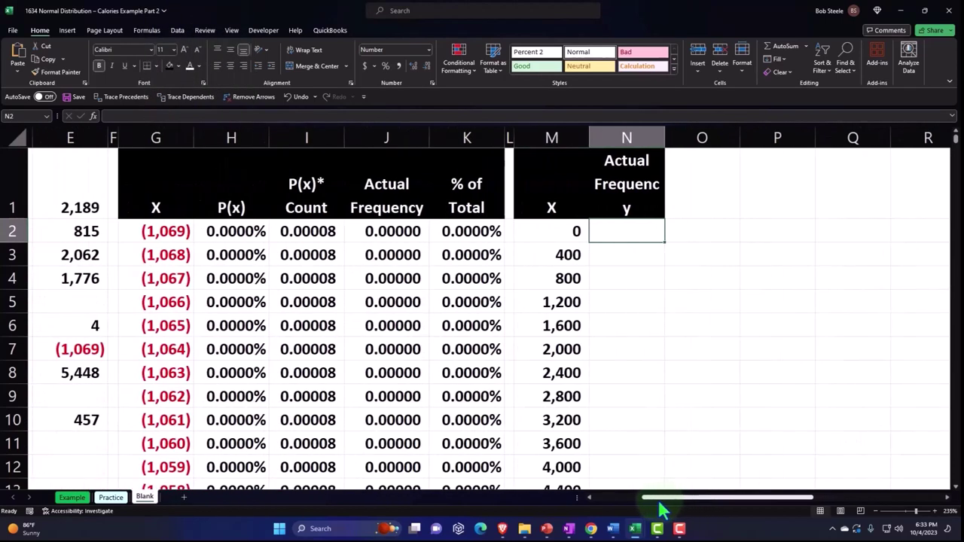
left_click(403, 229)
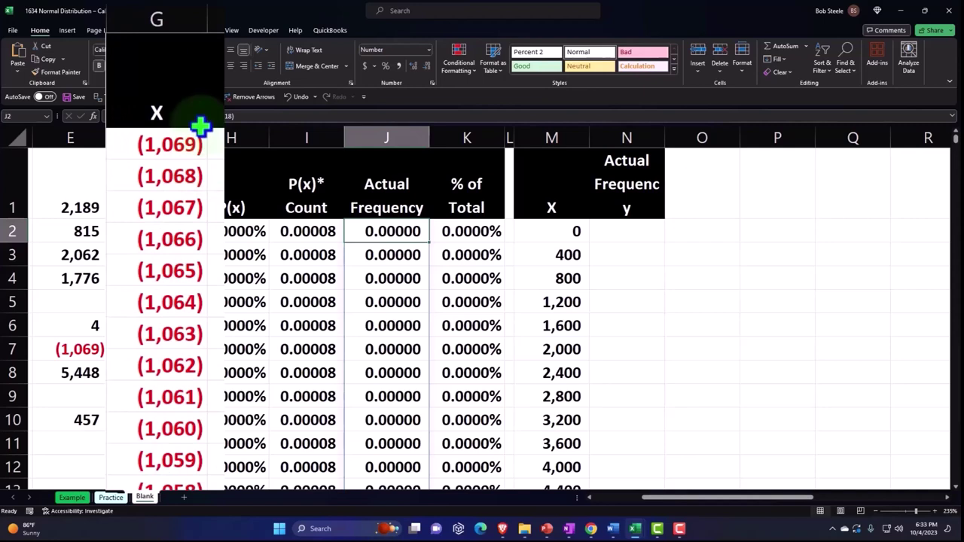
scroll(199, 230, "down", 2)
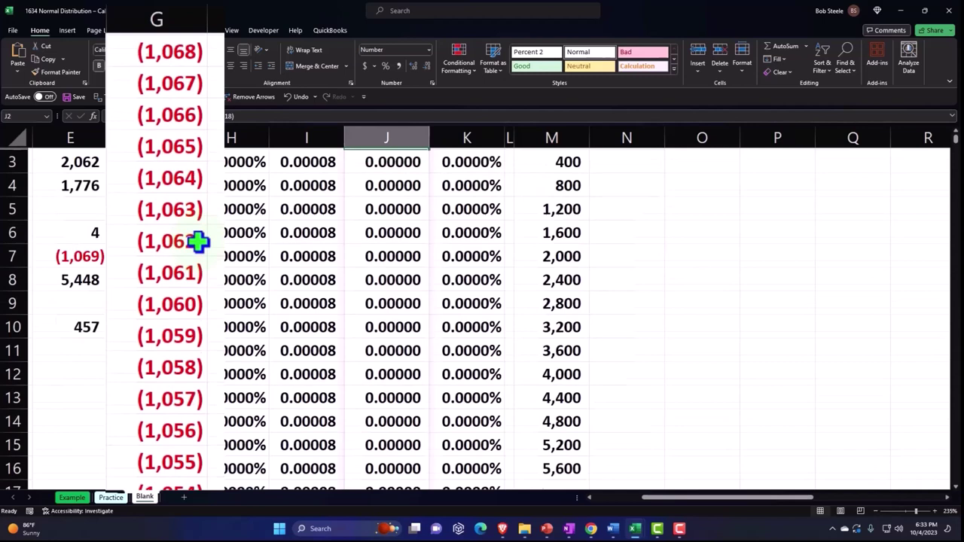
scroll(198, 241, "up", 2)
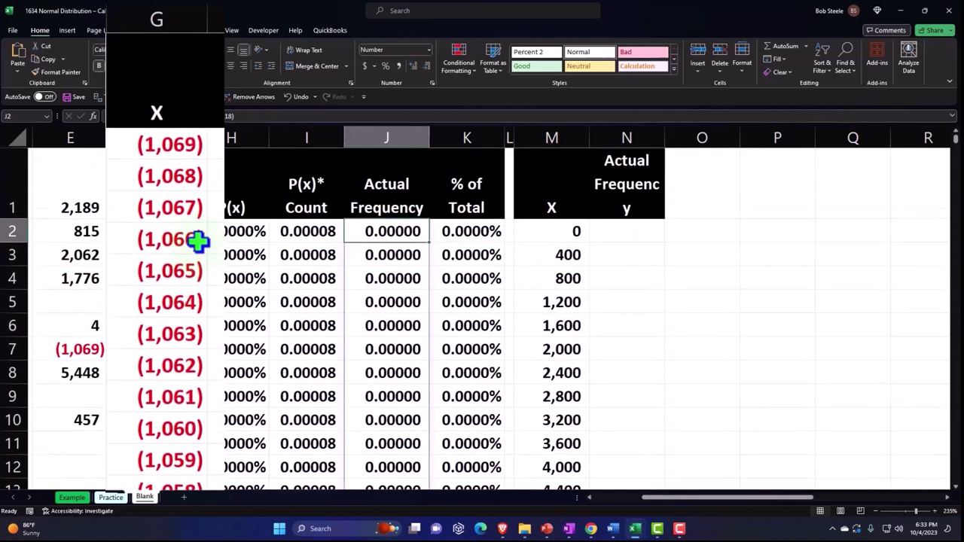
left_click(576, 258)
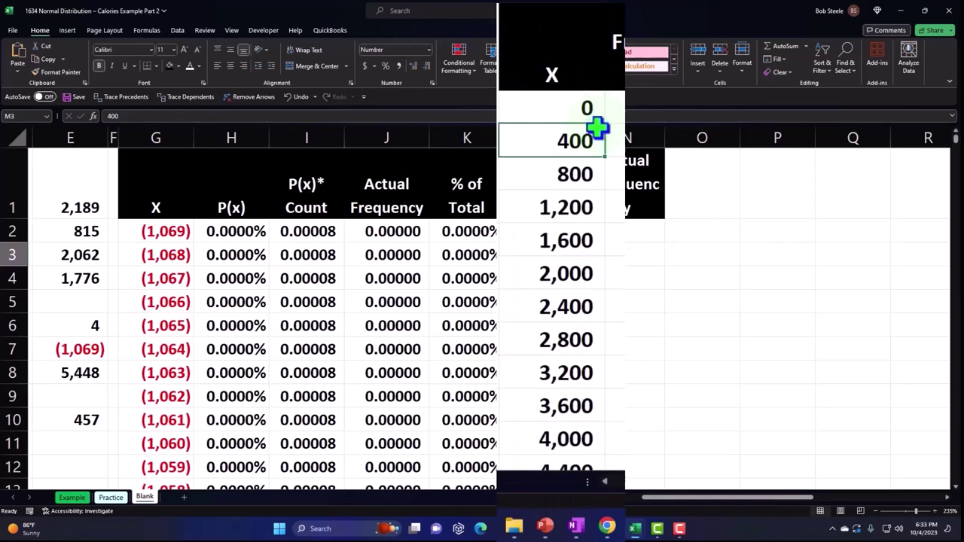
Step: Start a FREQUENCY formula in N2 using Table2[Calories] as the data array
left_click(636, 233)
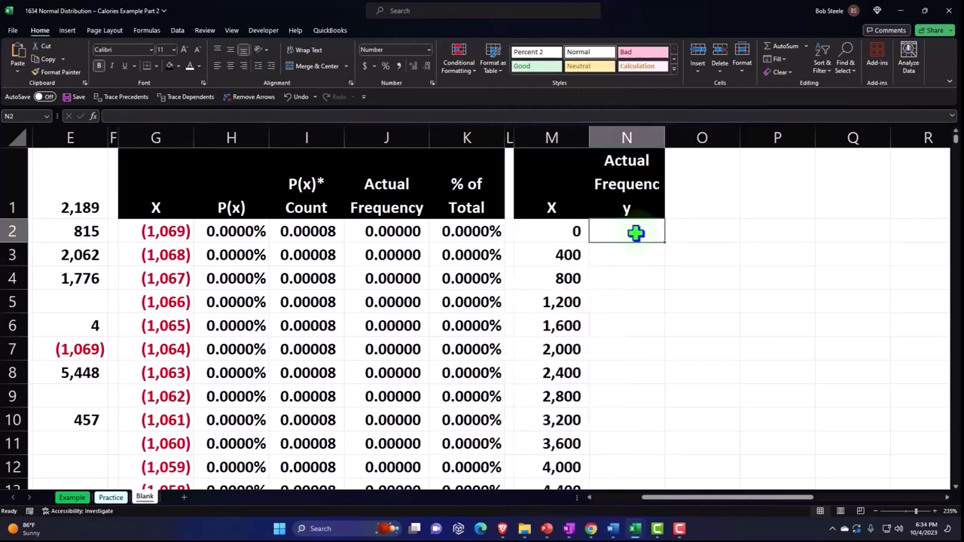
type("=fre")
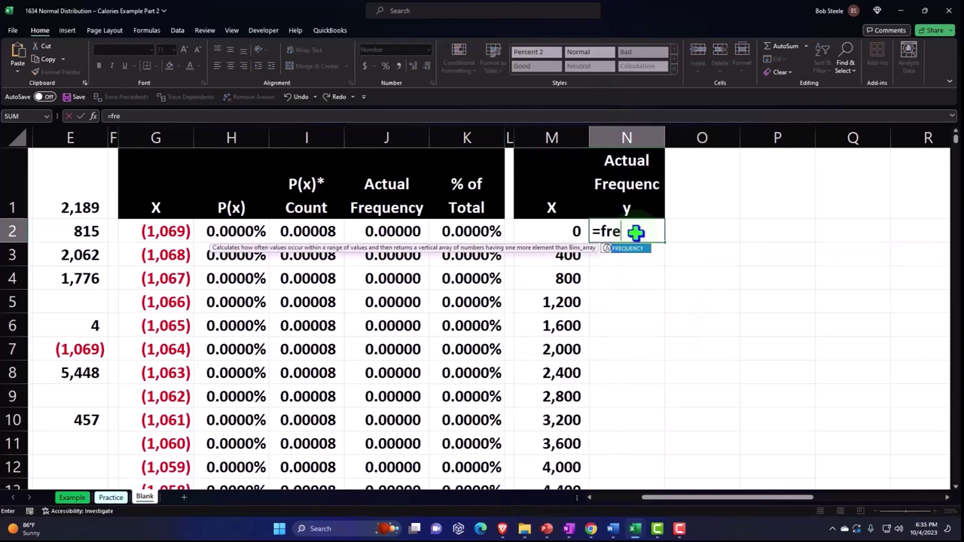
key("Tab")
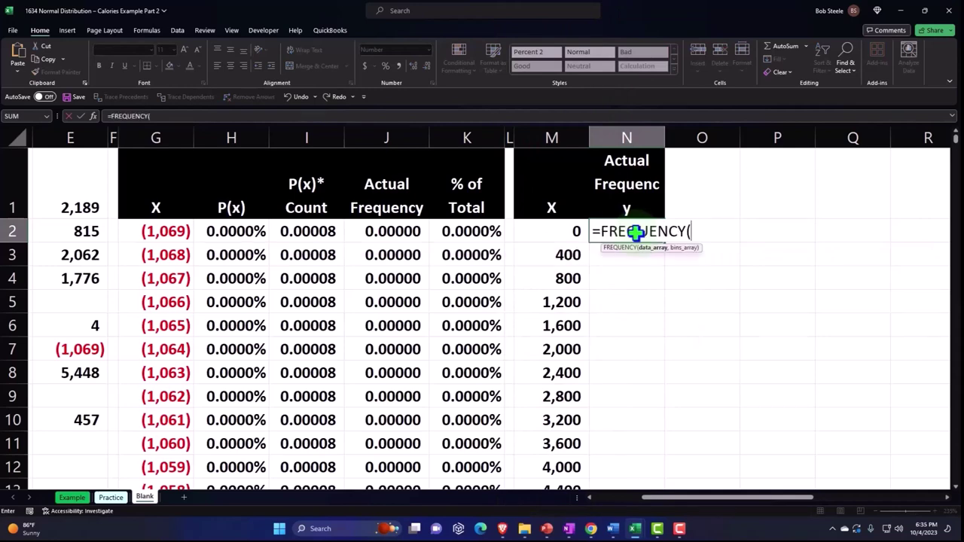
left_click(172, 223)
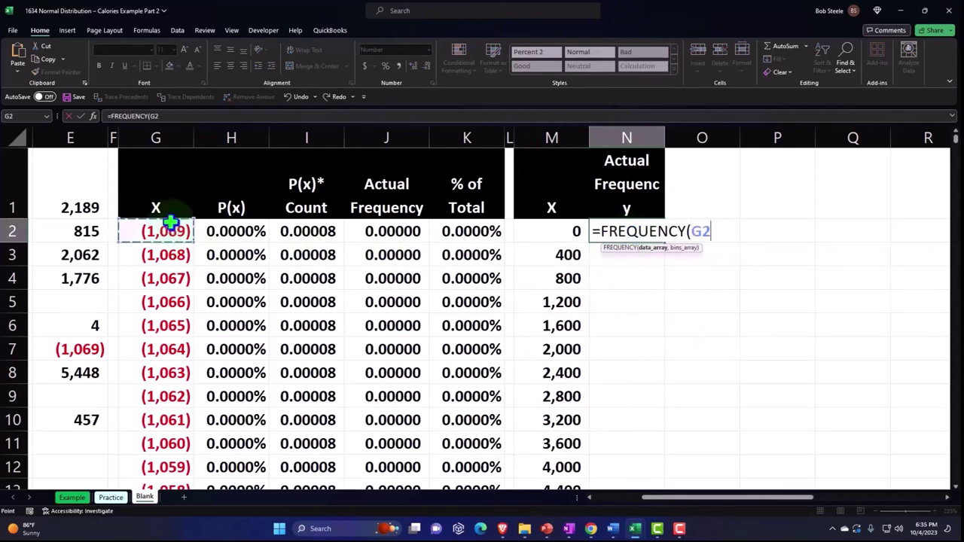
key("Left")
key("Left")
key("Left")
key("Left")
key("Left")
key("Left")
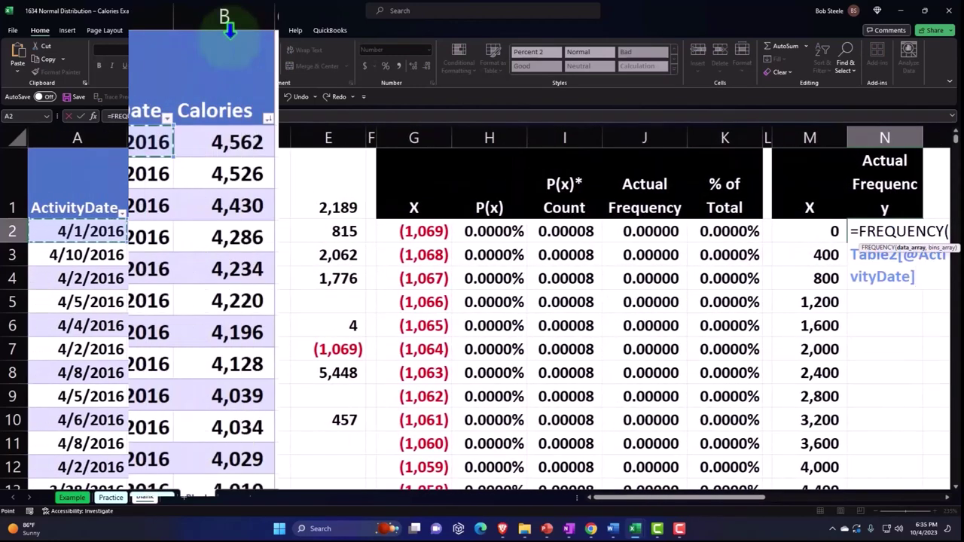
left_click(169, 154)
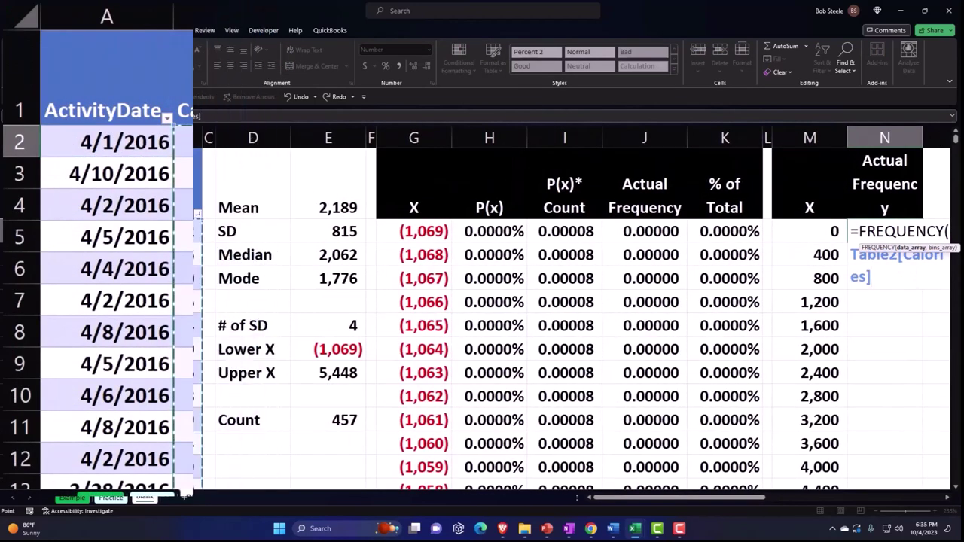
key("Return")
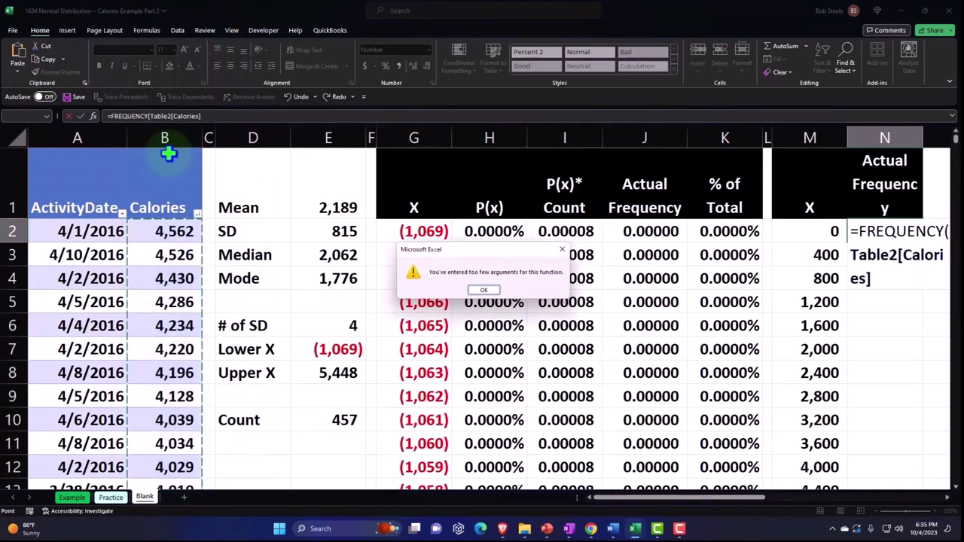
key("Return")
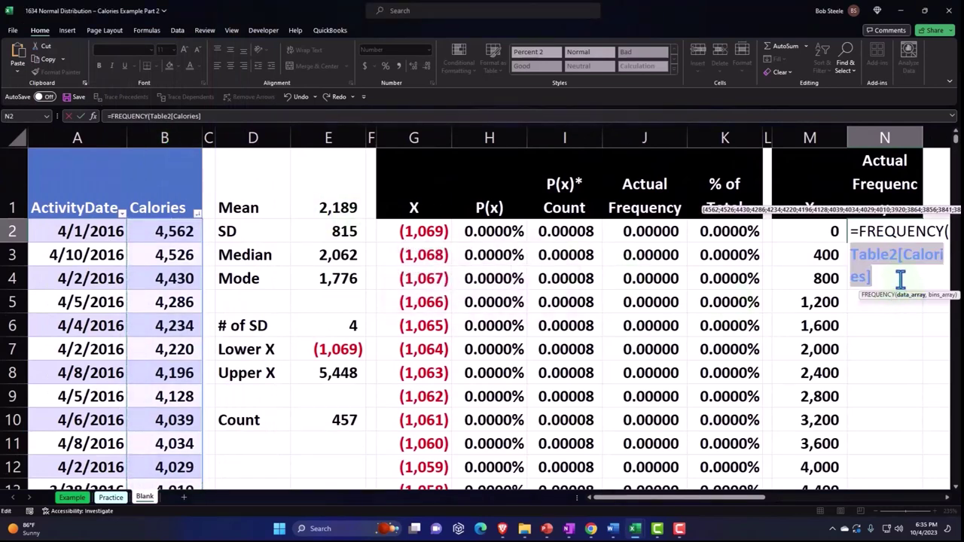
Step: Add the X bins M2:M16 as the FREQUENCY formula's second argument
left_click(899, 276)
type(",")
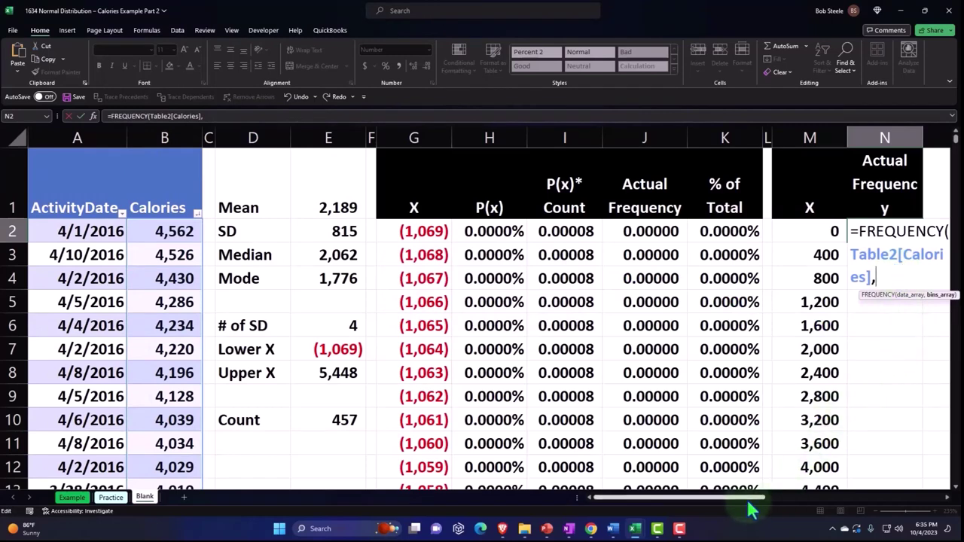
left_click_drag(751, 510, 815, 510)
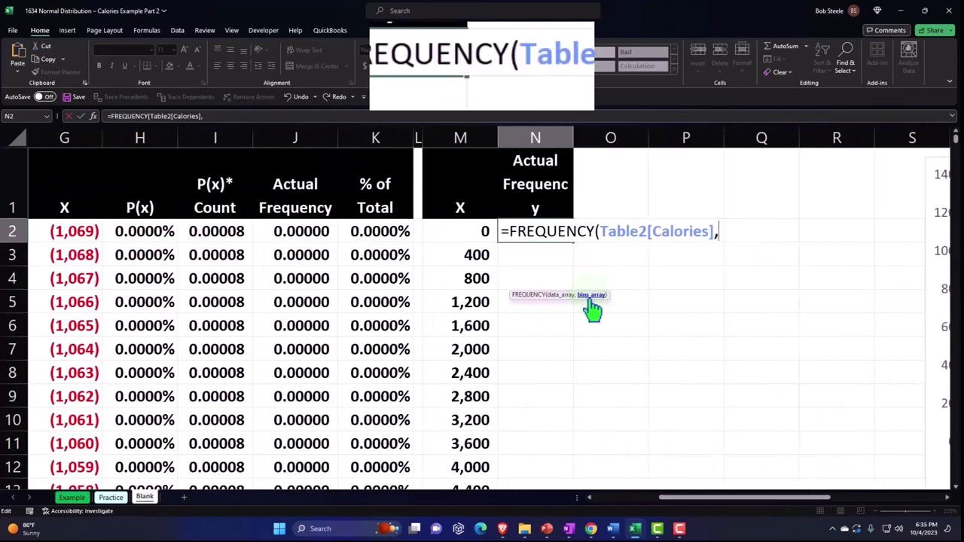
left_click(461, 233)
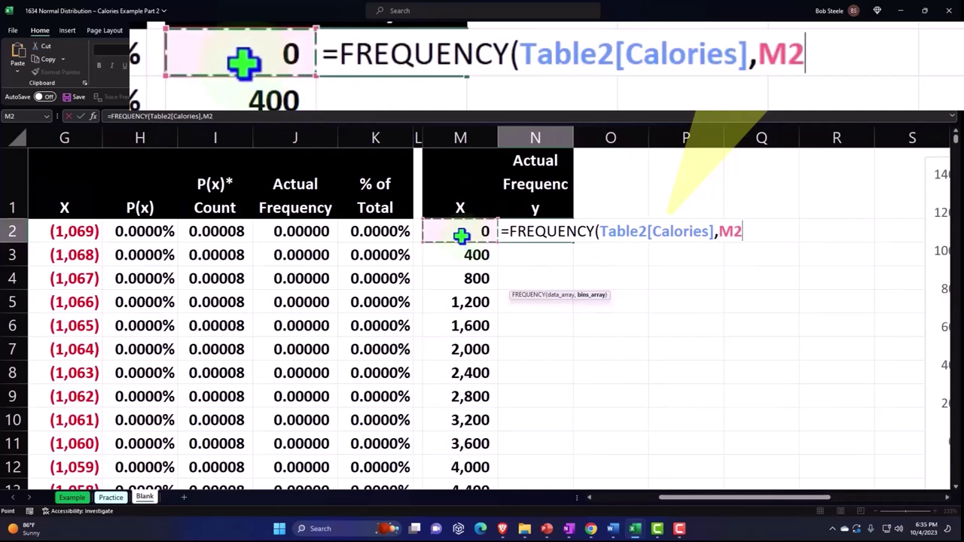
key("ctrl+shift+Down")
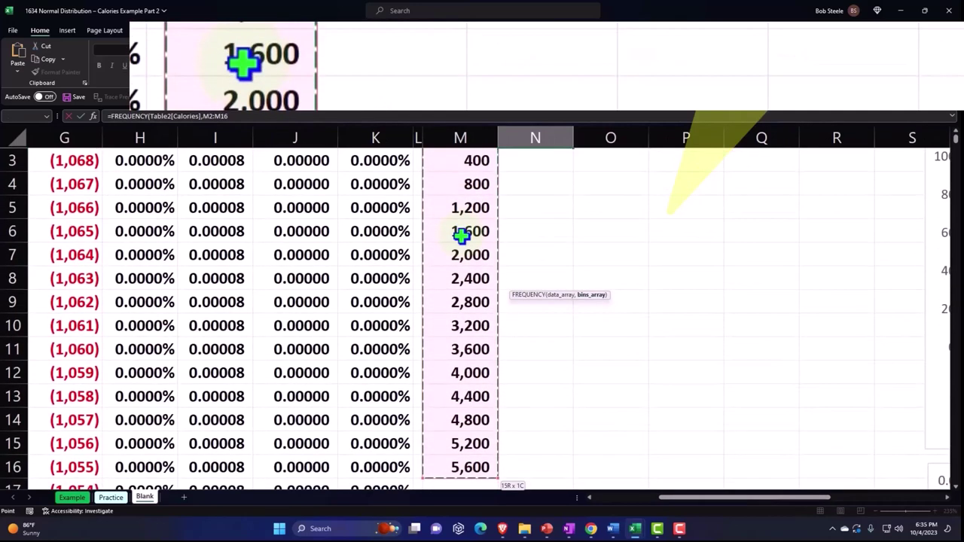
scroll(528, 264, "up", 1)
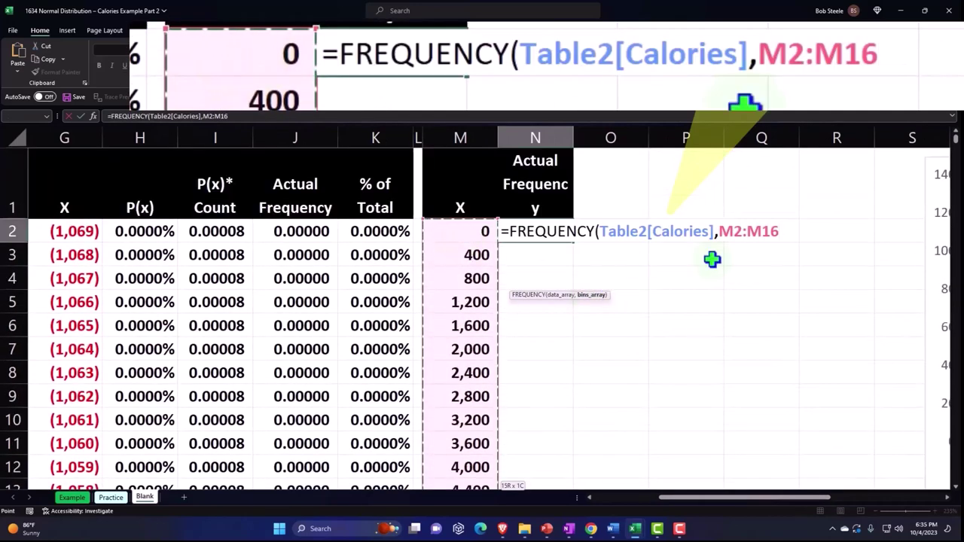
type("_")
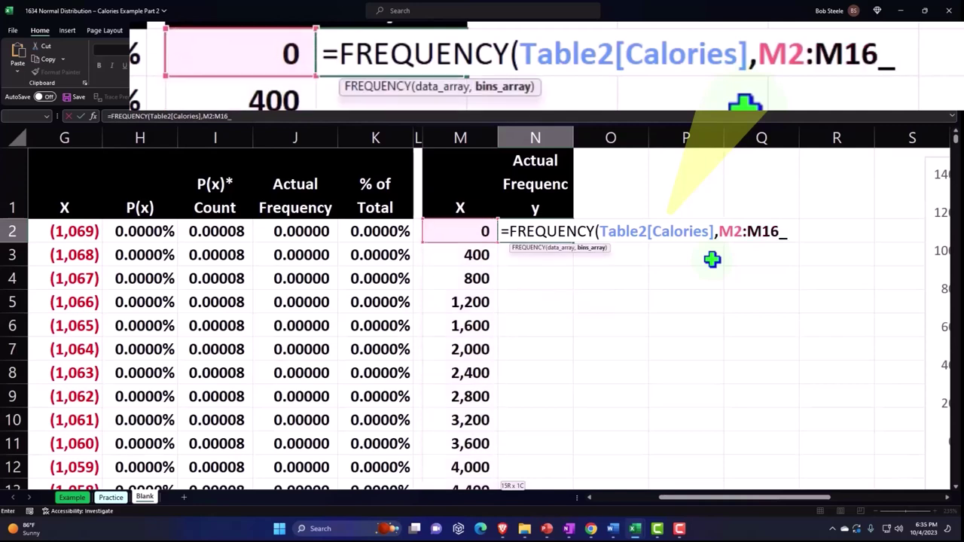
key("BackSpace")
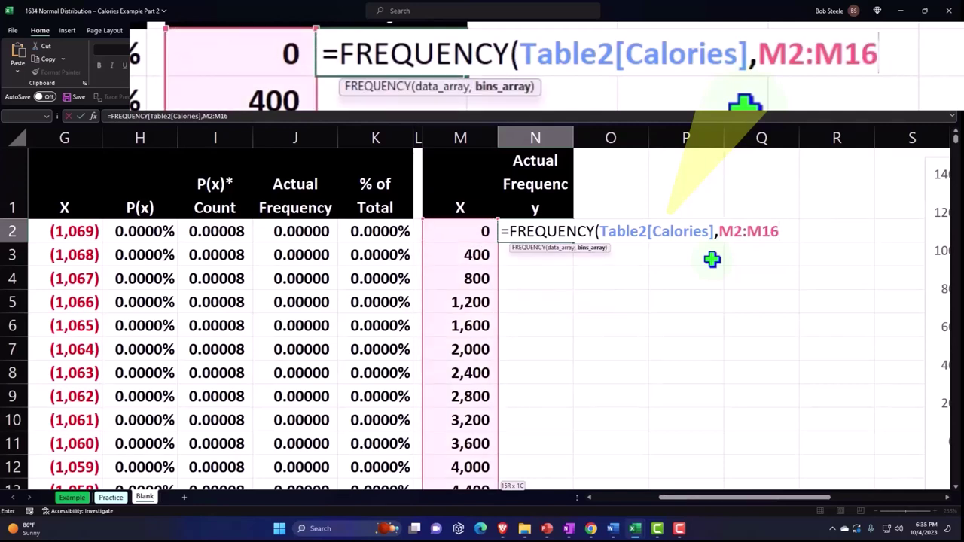
Step: Enter the FREQUENCY formula and correct its bins range to M2:M15
type(")")
key("Return")
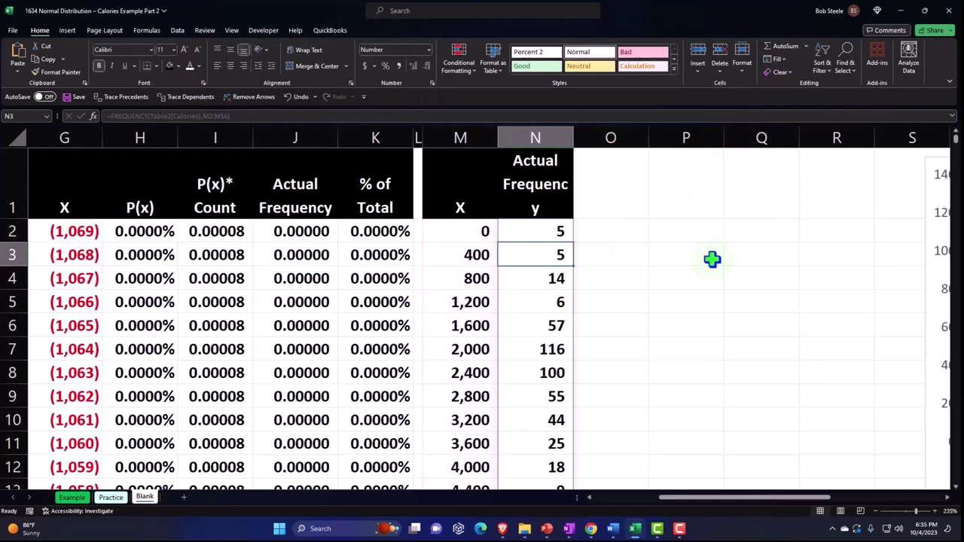
scroll(712, 259, "down", 4)
scroll(557, 271, "up", 4)
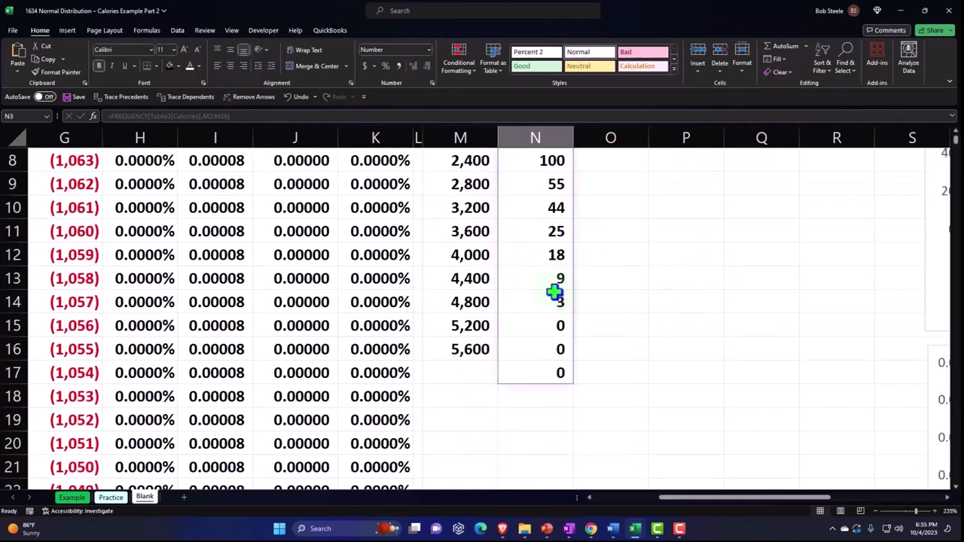
left_click(555, 231)
double_click(555, 231)
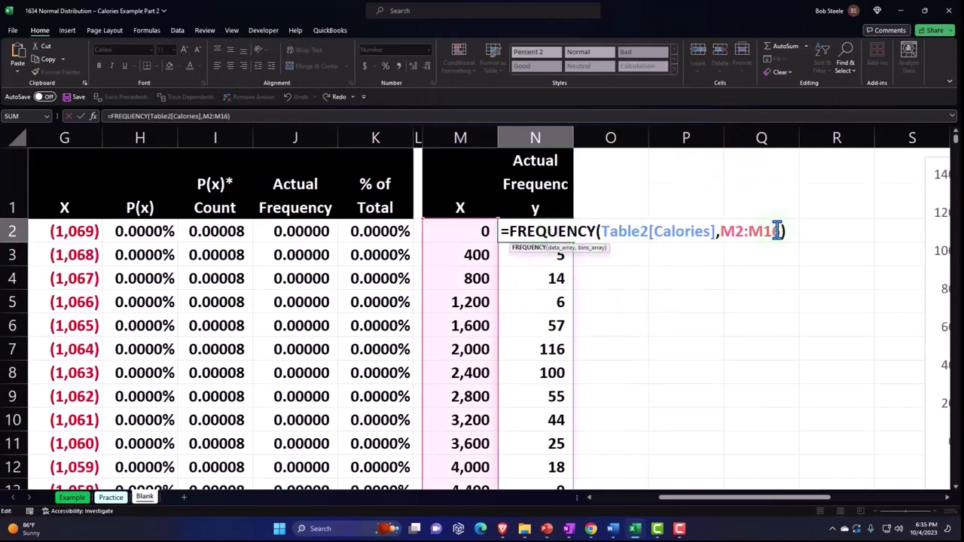
key("BackSpace")
type("5")
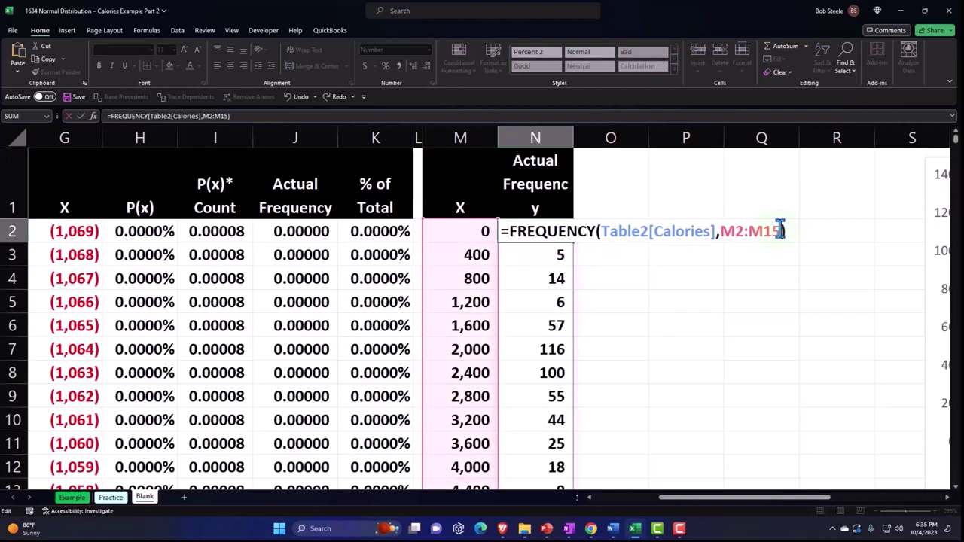
key("Return")
Step: Type Total in M17 and AutoSum the frequencies beside it, giving 457
scroll(724, 344, "down", 2)
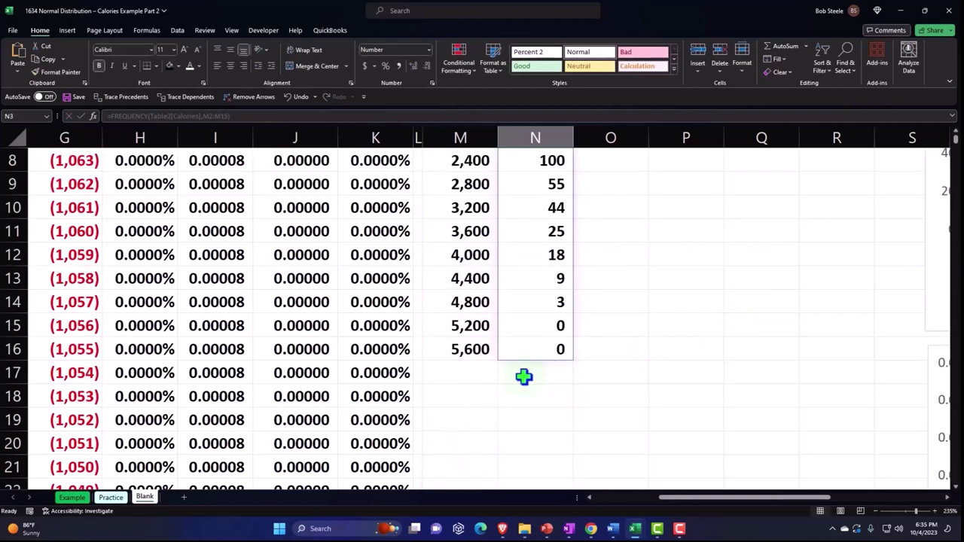
left_click(452, 374)
type("Total")
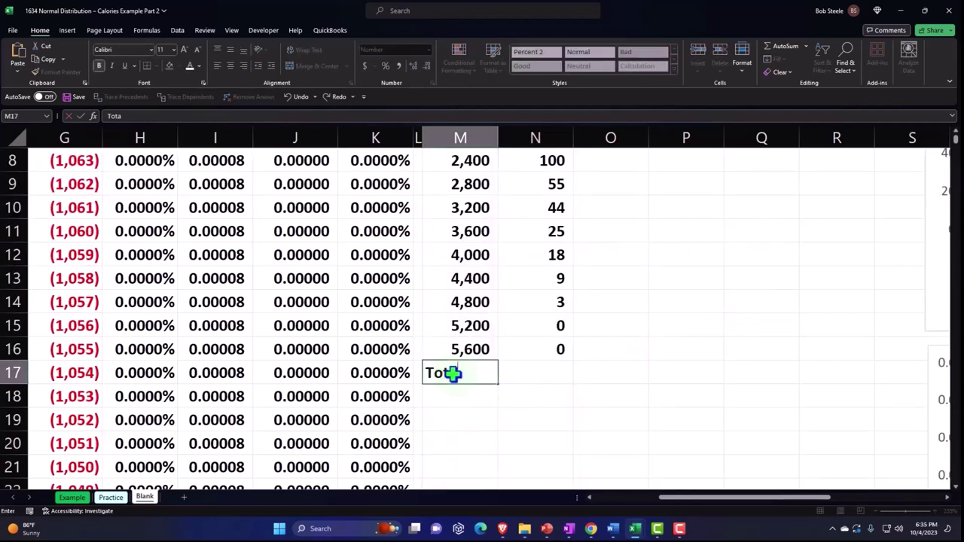
key("Tab")
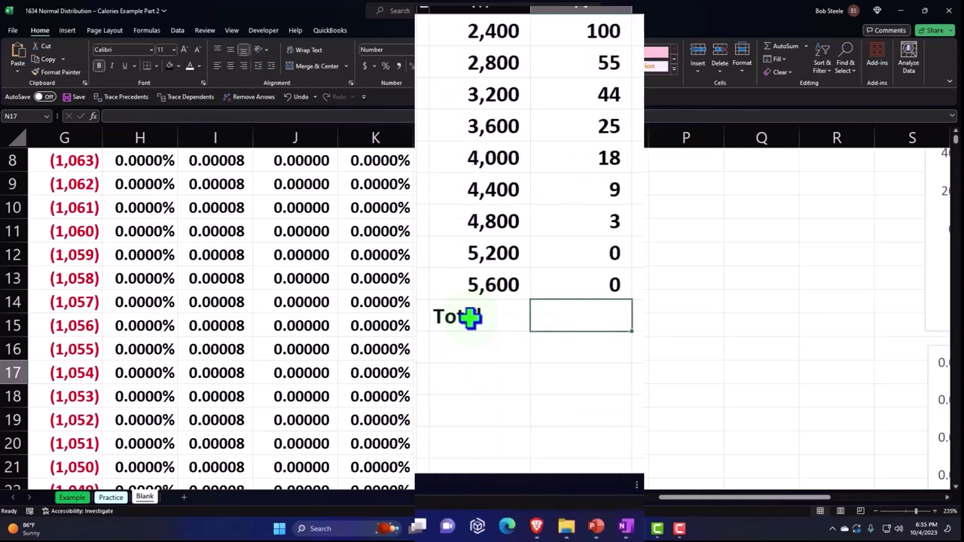
key("alt+equal")
key("Return")
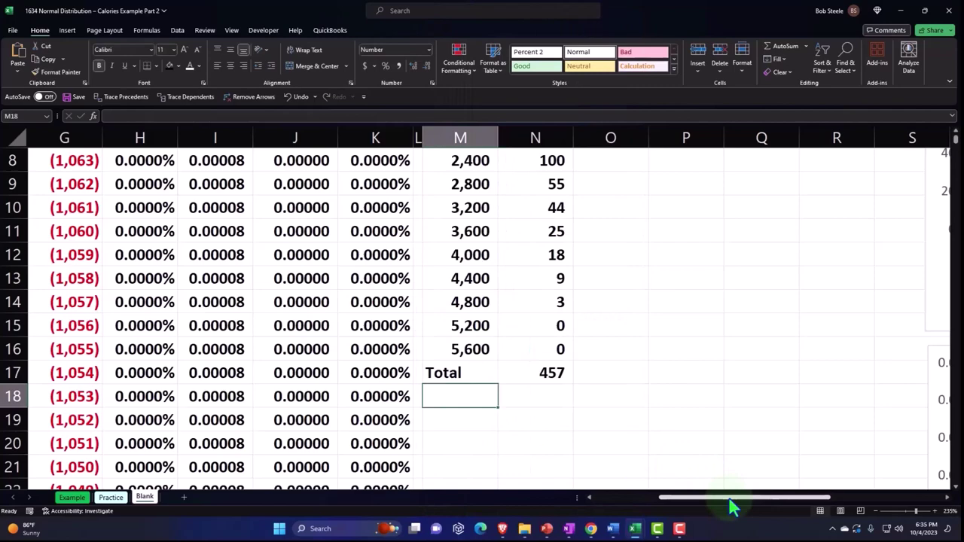
Step: Review the Count formula in E10 and the frequency counts in column N
left_click_drag(729, 498, 542, 513)
scroll(264, 318, "up", 3)
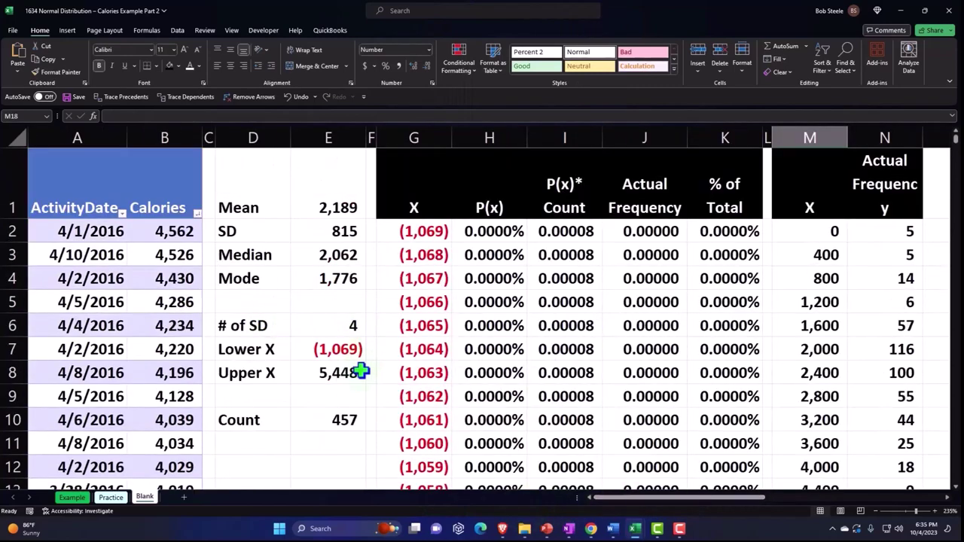
double_click(345, 418)
key("Return")
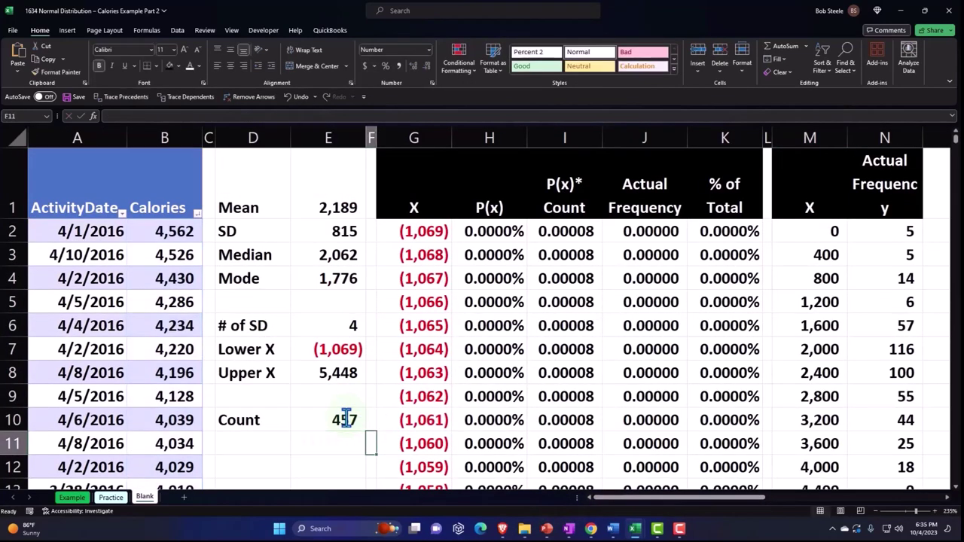
key("Right")
key("Right")
key("Right")
key("Right")
key("Right")
key("Right")
key("Right")
key("Right")
key("Right")
key("Right")
key("Right")
key("Right")
key("Right")
key("Right")
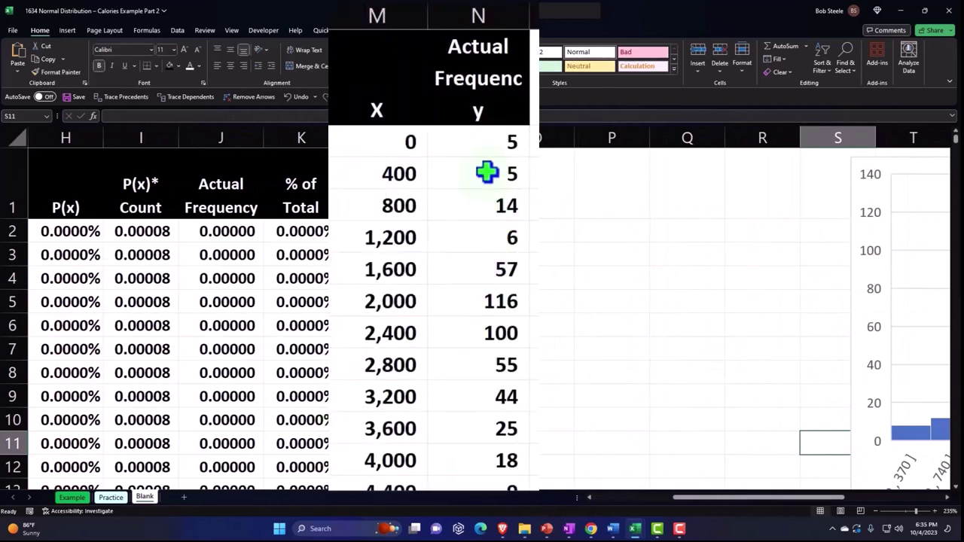
left_click(451, 173)
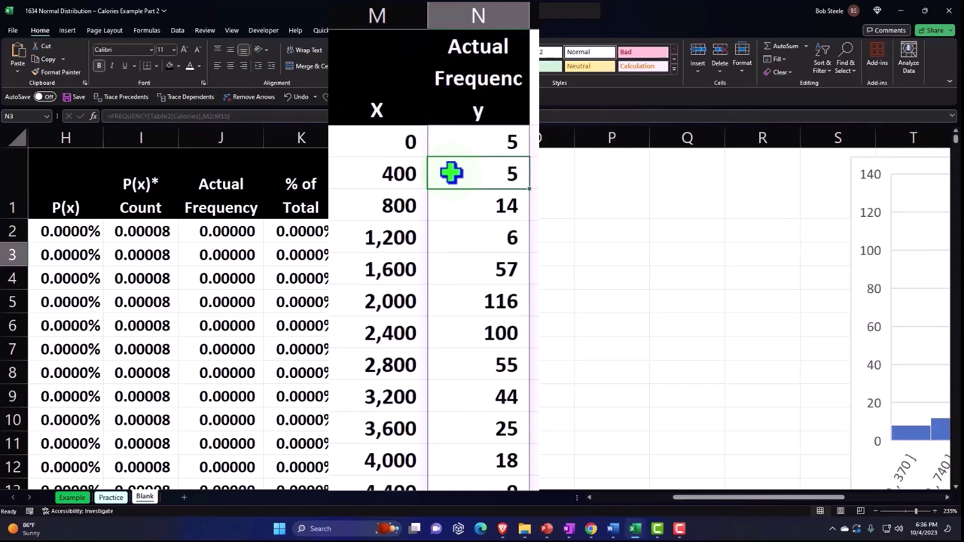
key("Down")
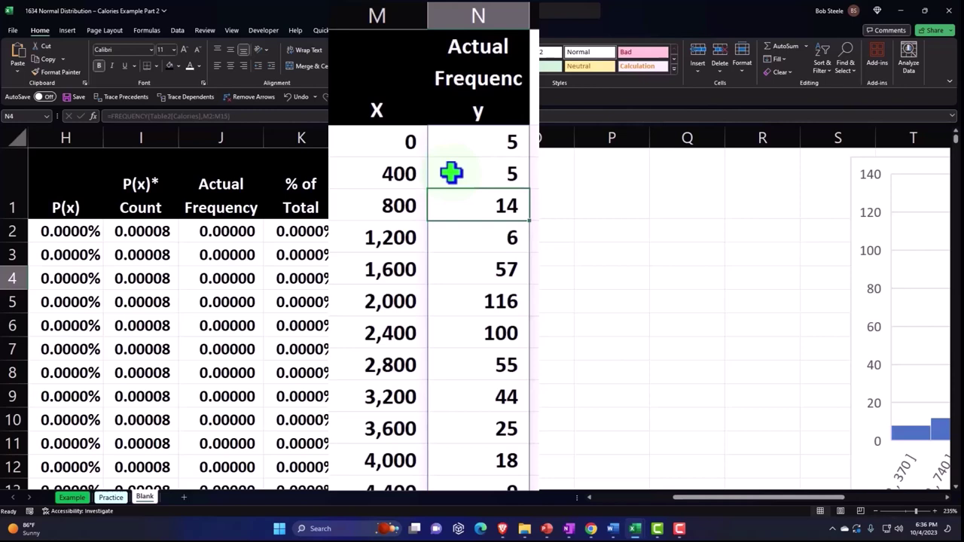
key("Down")
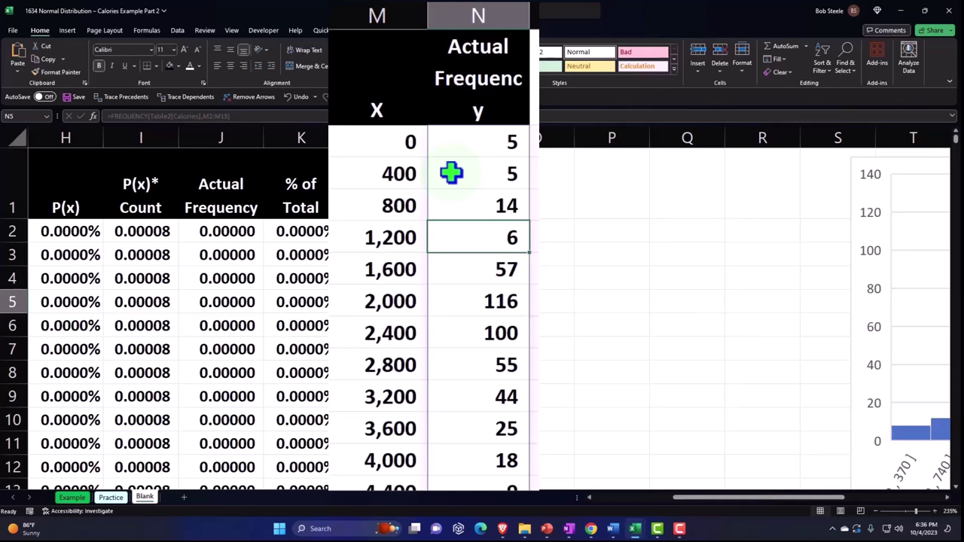
Step: Enter '% of Total' in O1 with black fill and white, wrapped, centred text
scroll(494, 334, "down", 1)
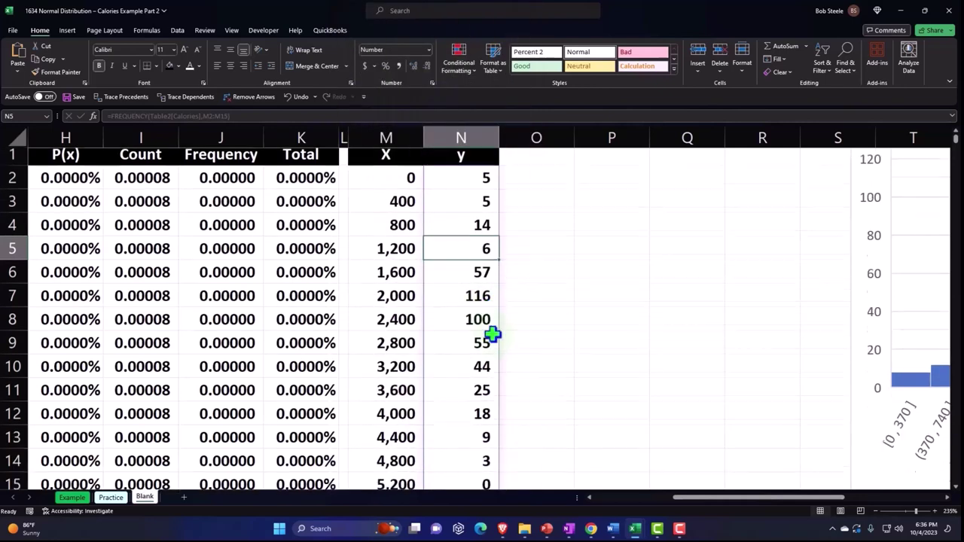
scroll(497, 339, "up", 1)
left_click(542, 205)
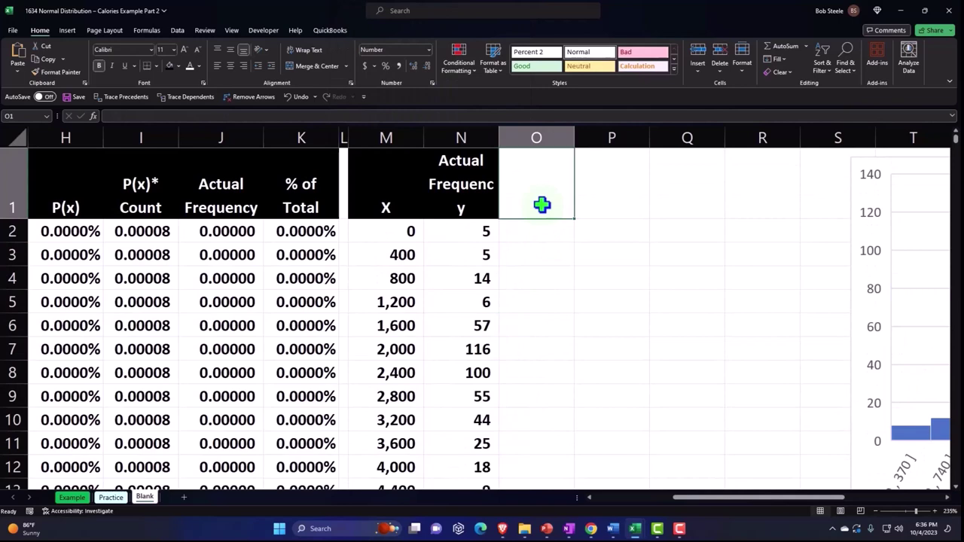
type("% of Total")
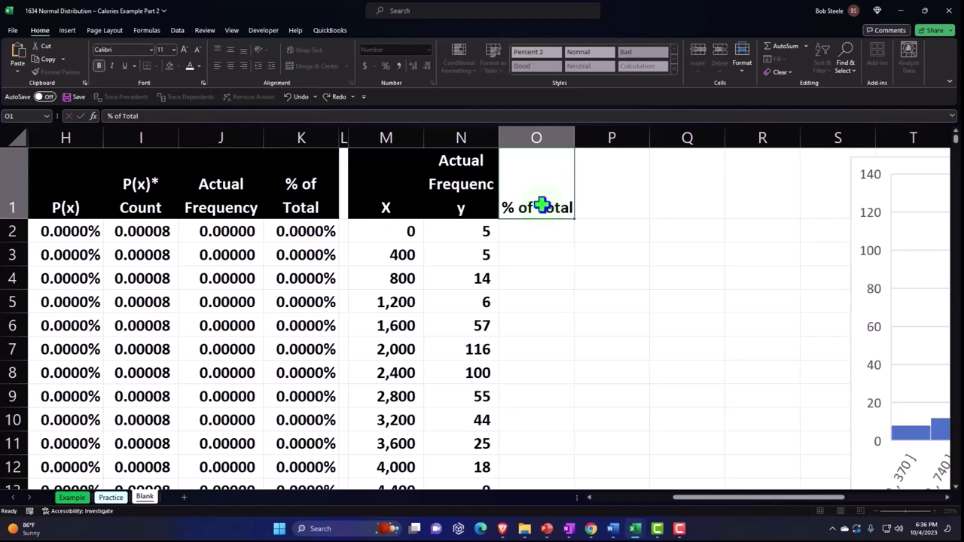
key("ctrl+Return")
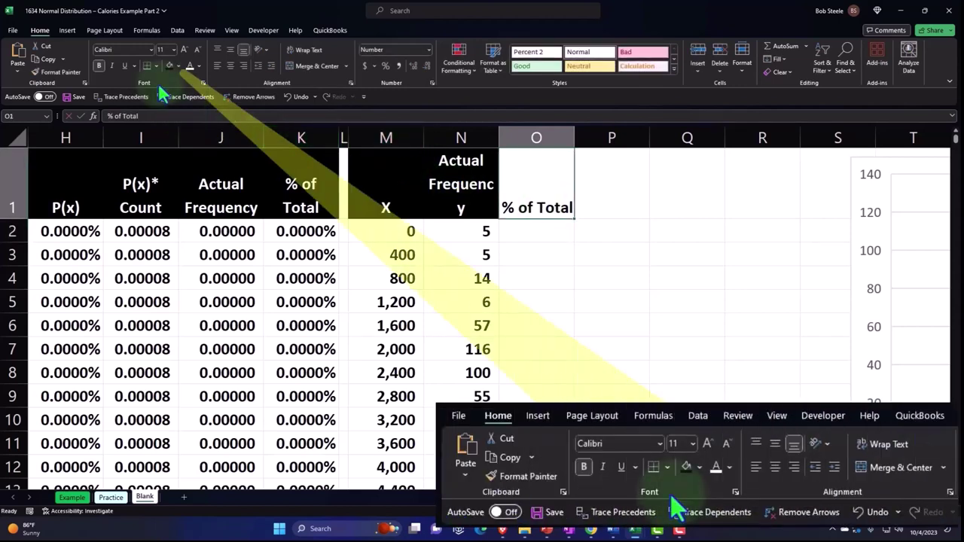
left_click(171, 67)
left_click(190, 67)
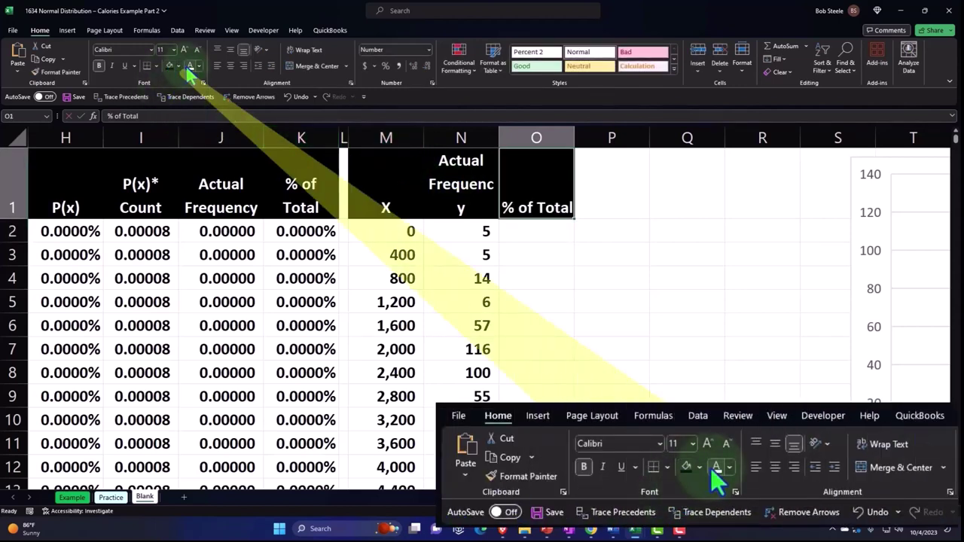
left_click(302, 50)
left_click(234, 68)
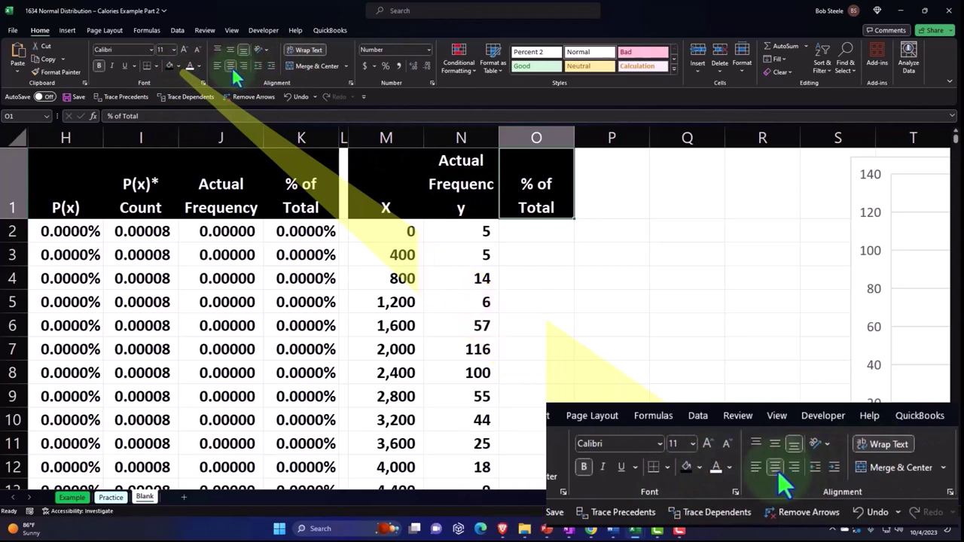
left_click(540, 231)
Step: Enter =N2/$N$17 in O2 to get the first bin's share of the total
type("=")
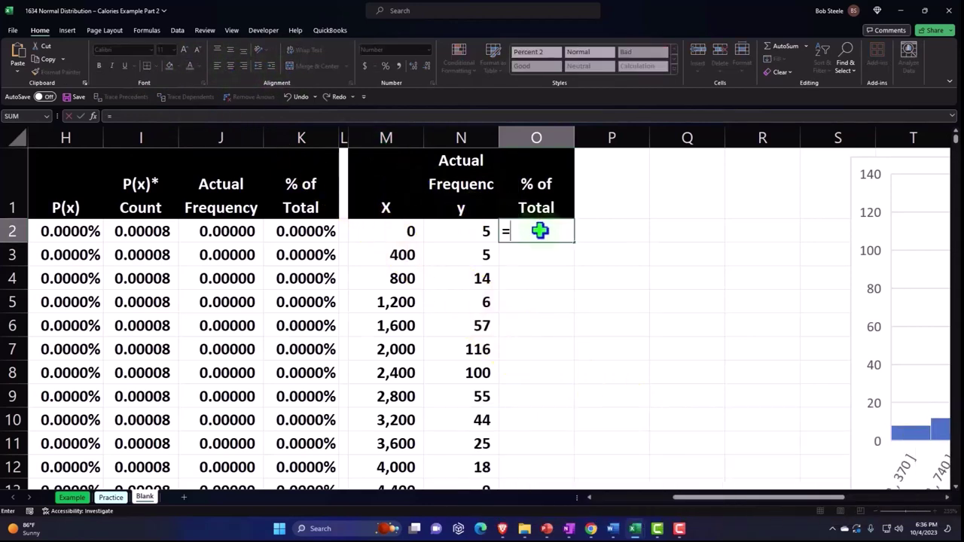
key("Left")
type("/")
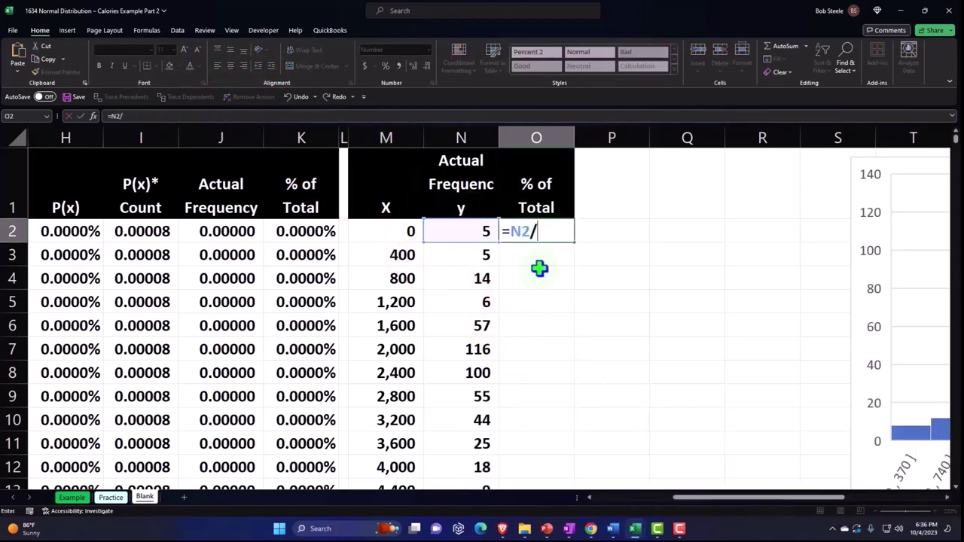
scroll(534, 302, "down", 1)
left_click(493, 439)
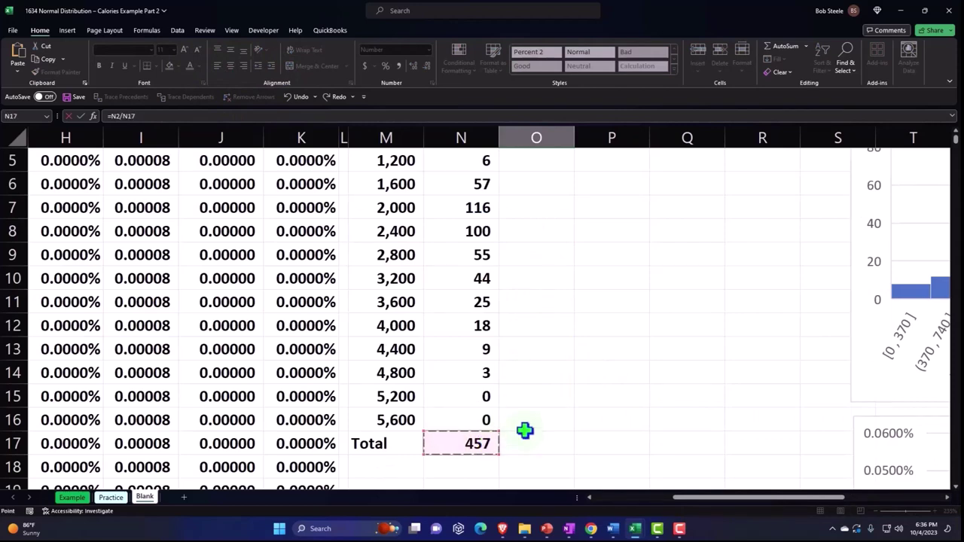
key("F4")
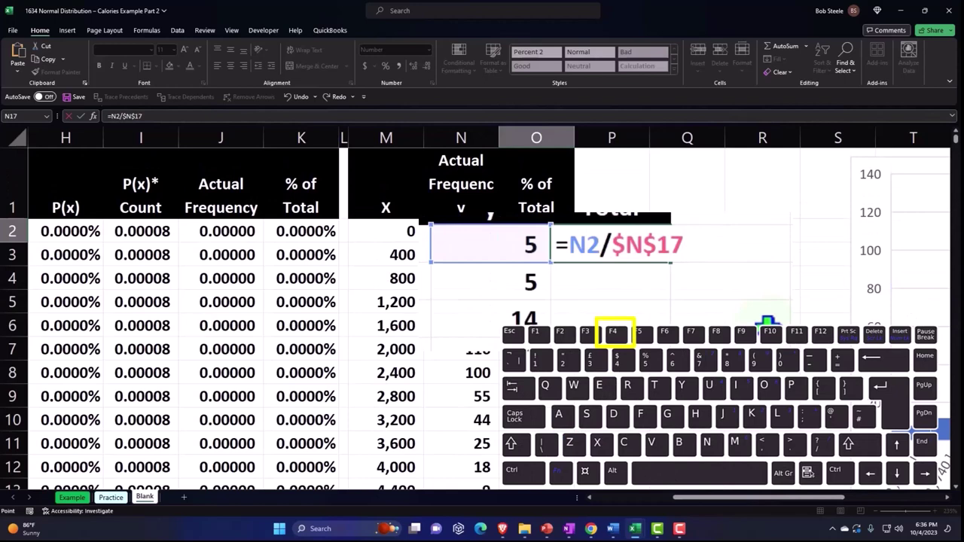
key("Return")
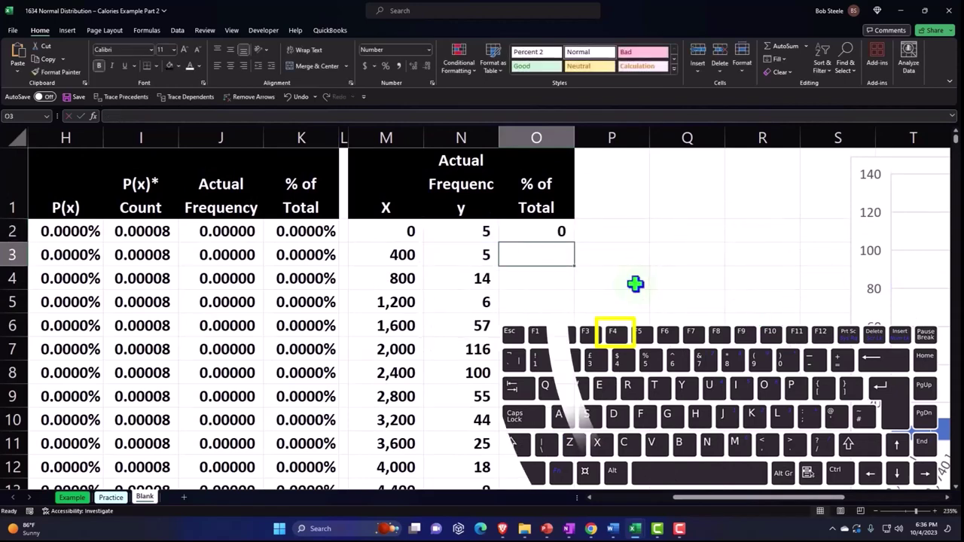
Step: Format the share as a two-decimal percentage and fill it down the column
left_click(556, 236)
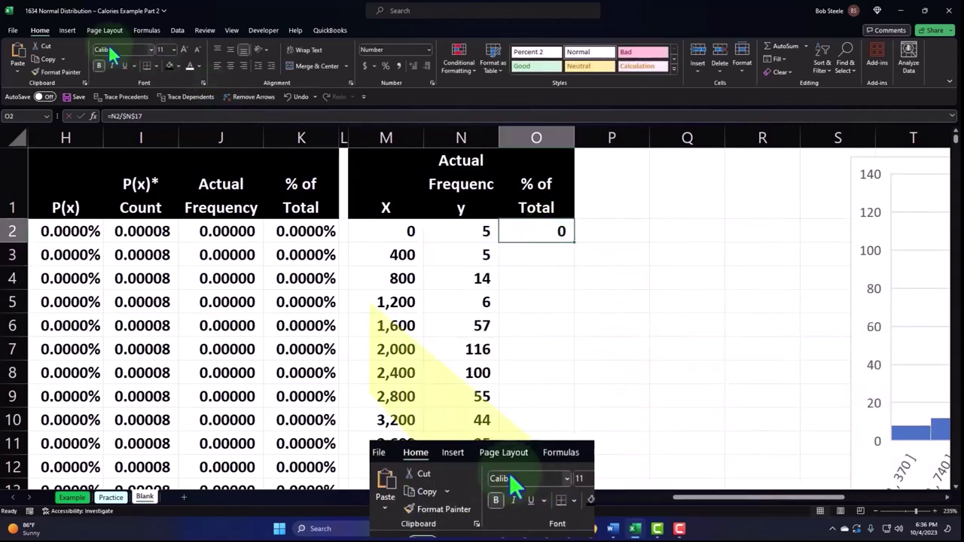
left_click(385, 67)
left_click(413, 67)
left_click(413, 66)
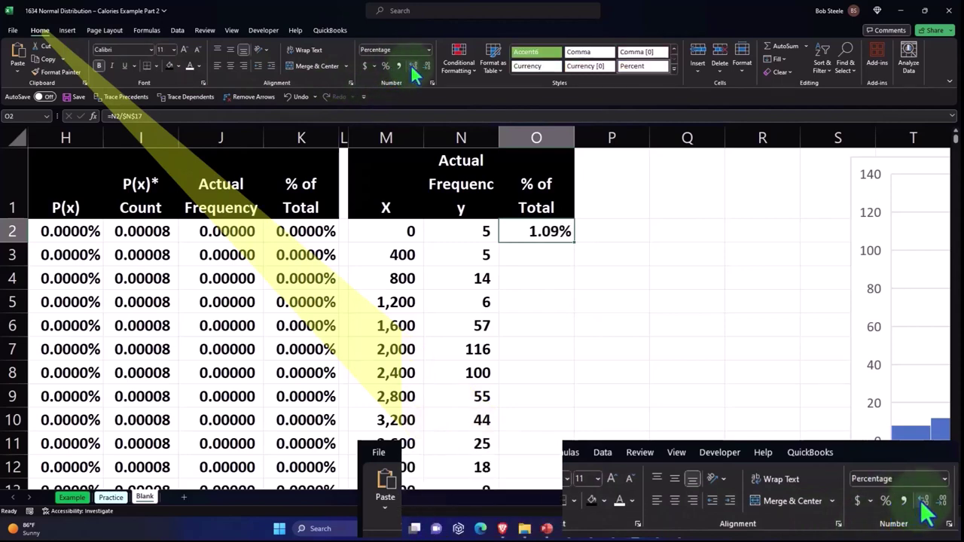
double_click(573, 245)
Step: Replace the Total row's share with an AutoSum of the percentages, showing 100.00%
scroll(608, 144, "down", 2)
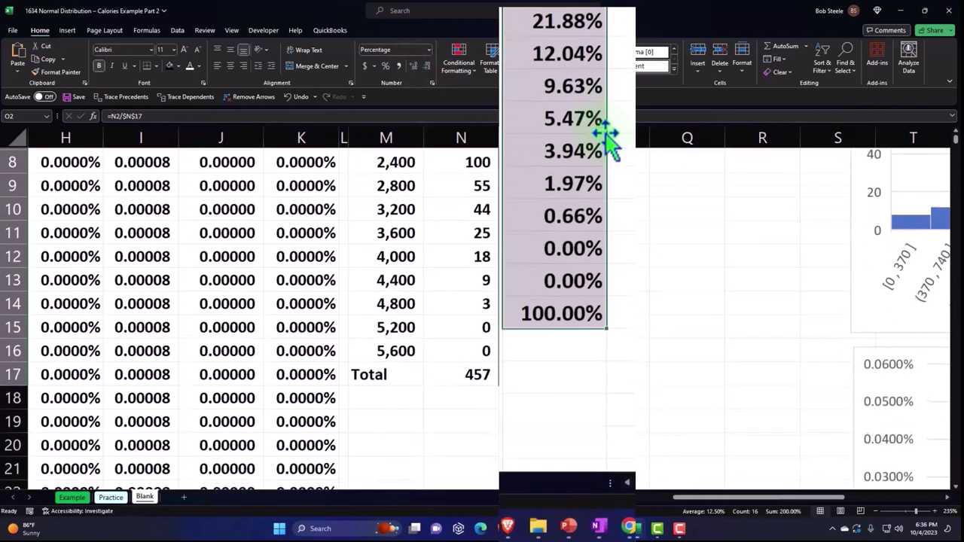
double_click(555, 315)
key("Escape")
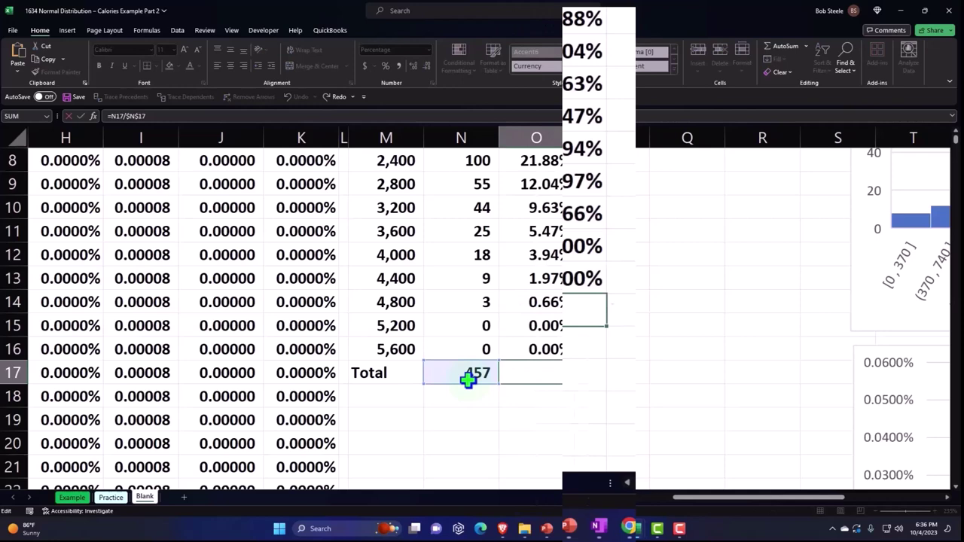
key("Delete")
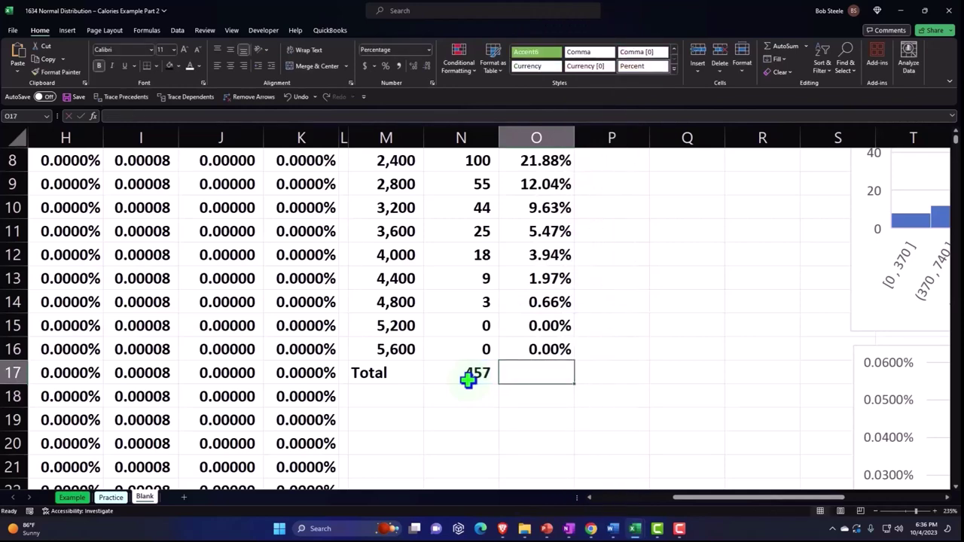
key("alt+equal")
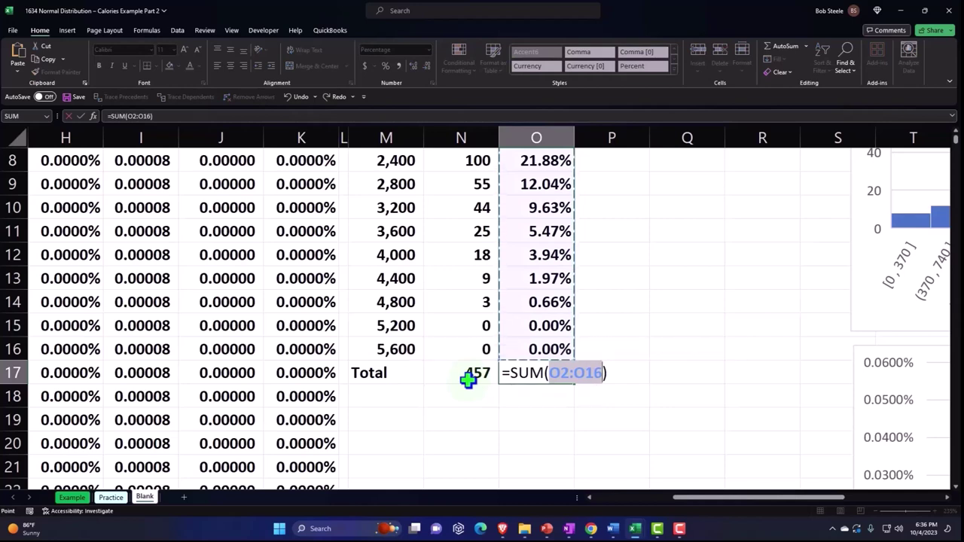
key("Return")
scroll(565, 393, "up", 3)
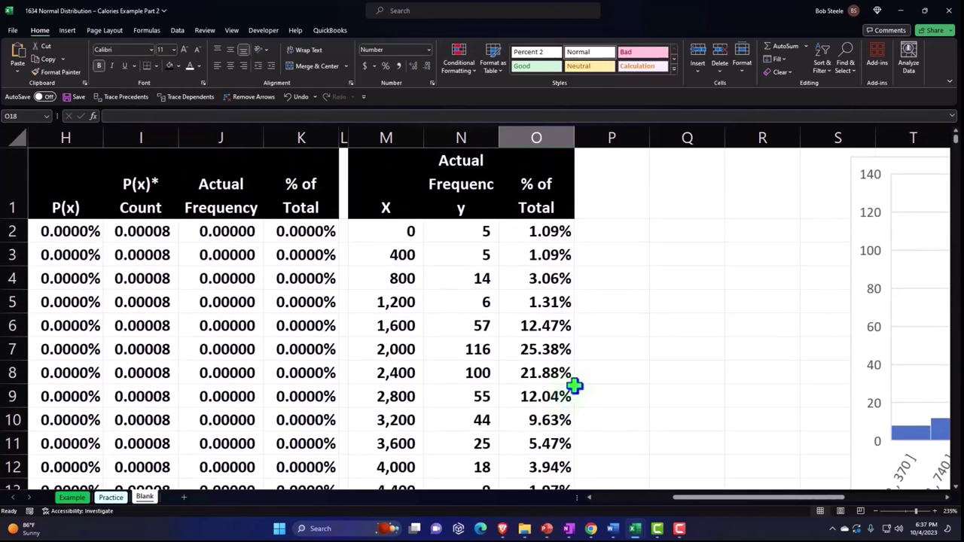
left_click(611, 209)
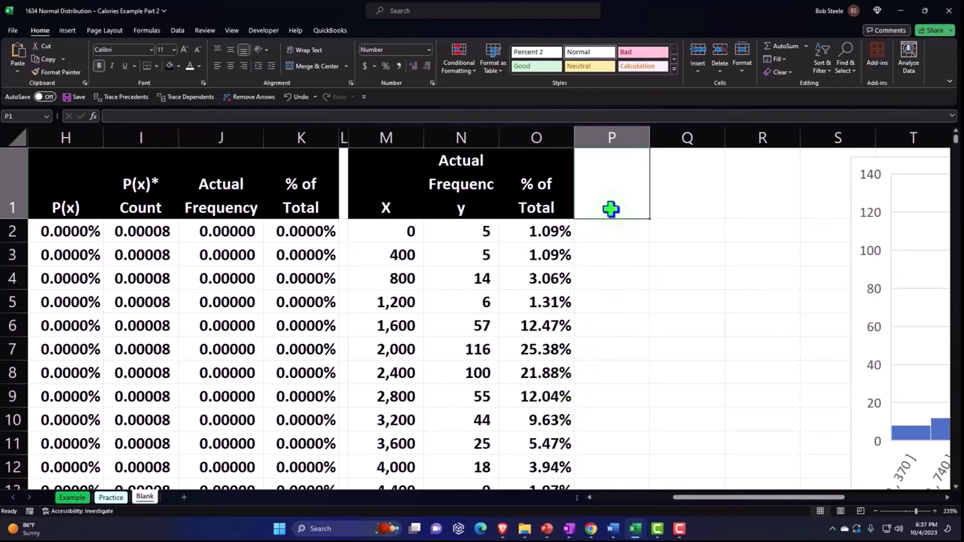
left_click(74, 231)
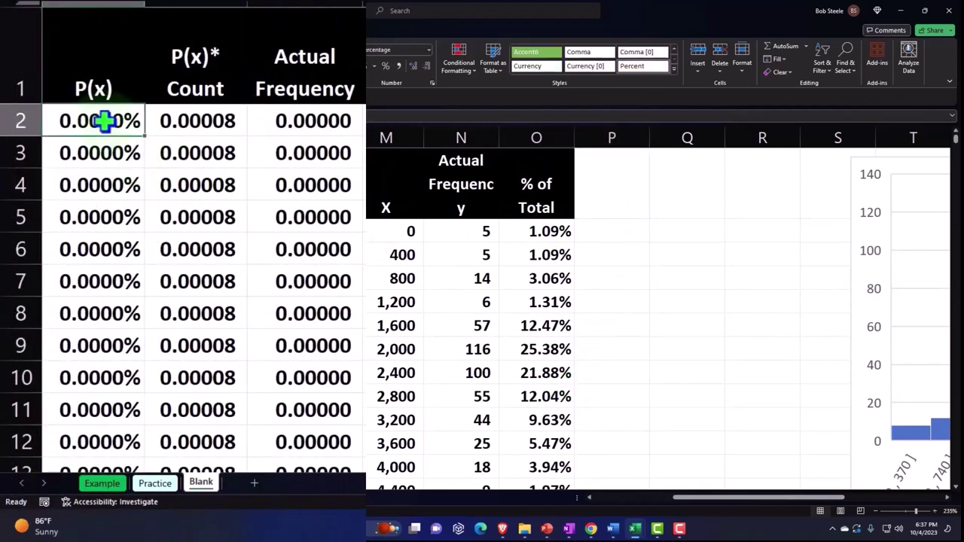
key("Left")
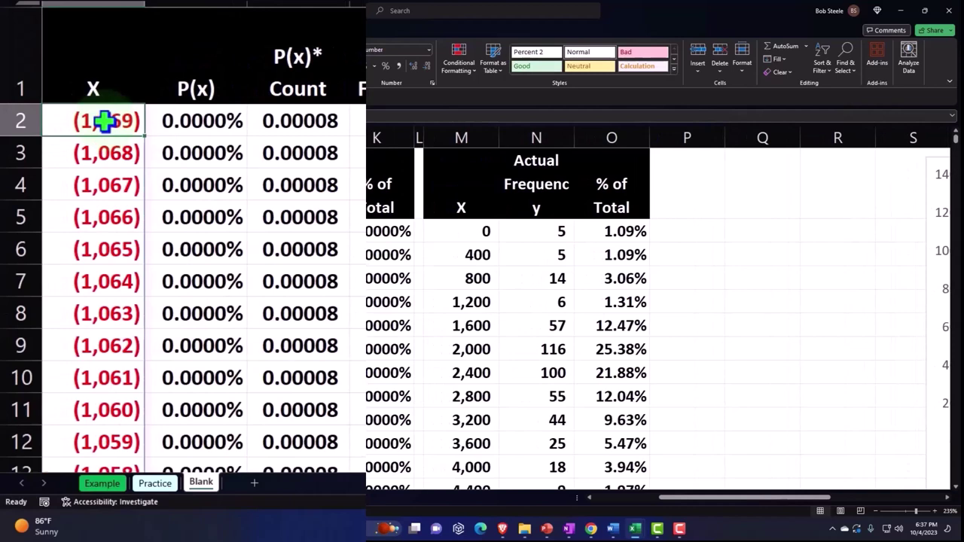
key("Left")
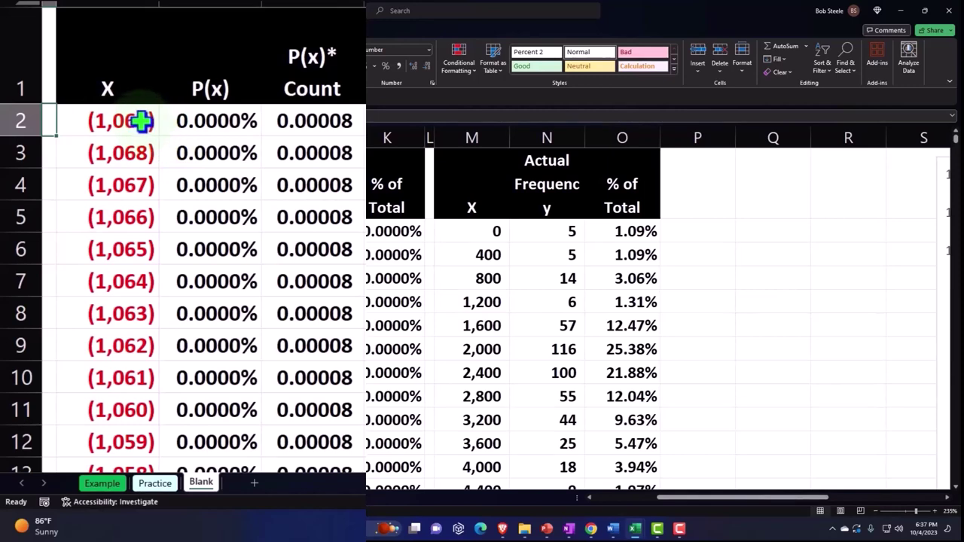
left_click(141, 120)
key("ctrl+shift+Down")
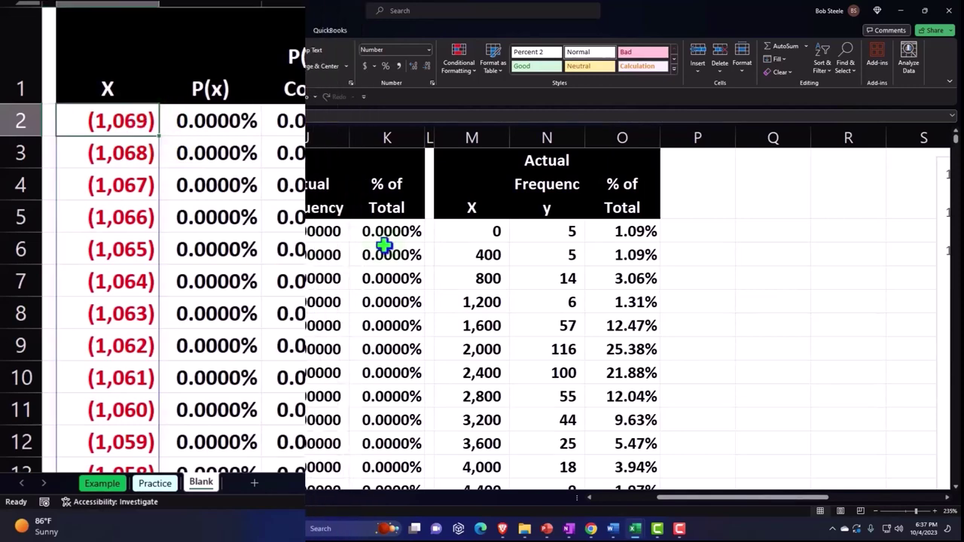
left_click(469, 239)
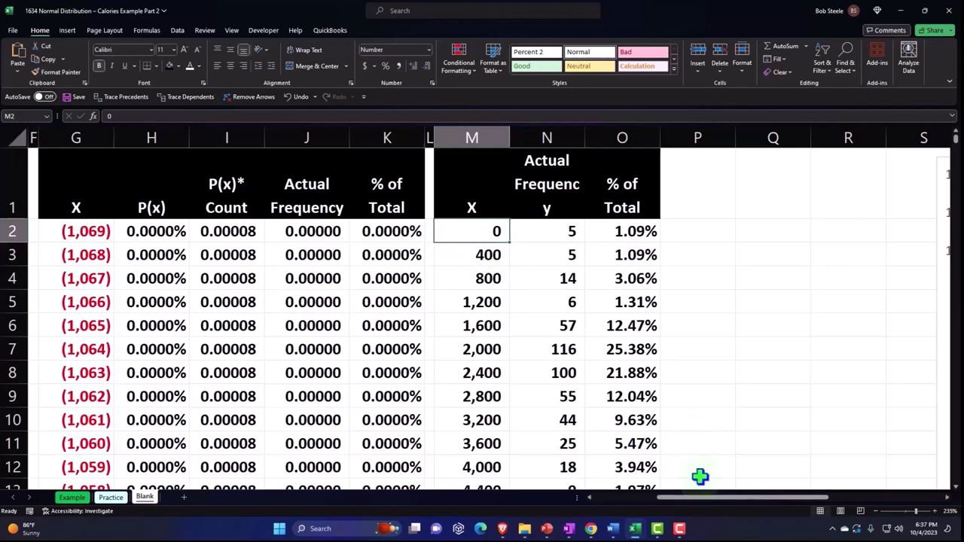
left_click_drag(700, 497, 806, 498)
scroll(756, 413, "down", 5)
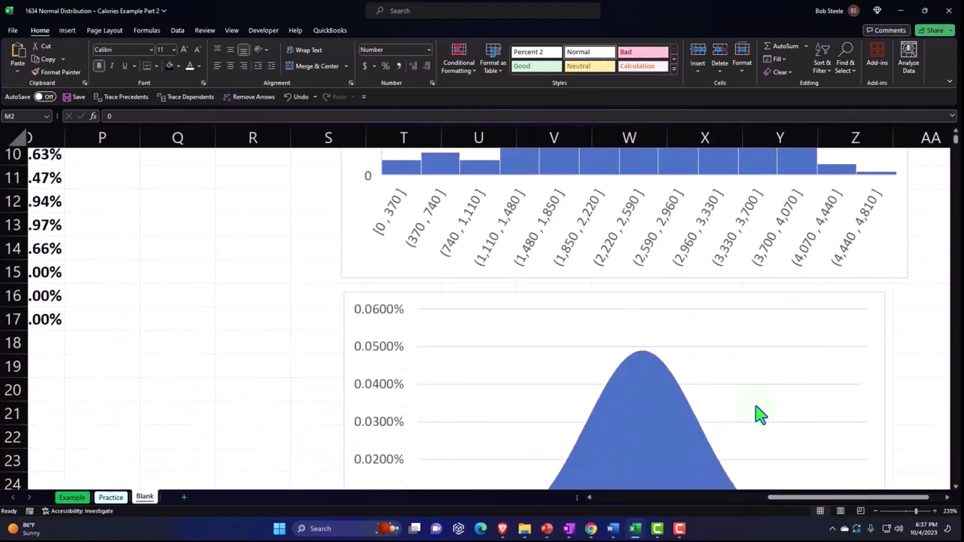
left_click(685, 341)
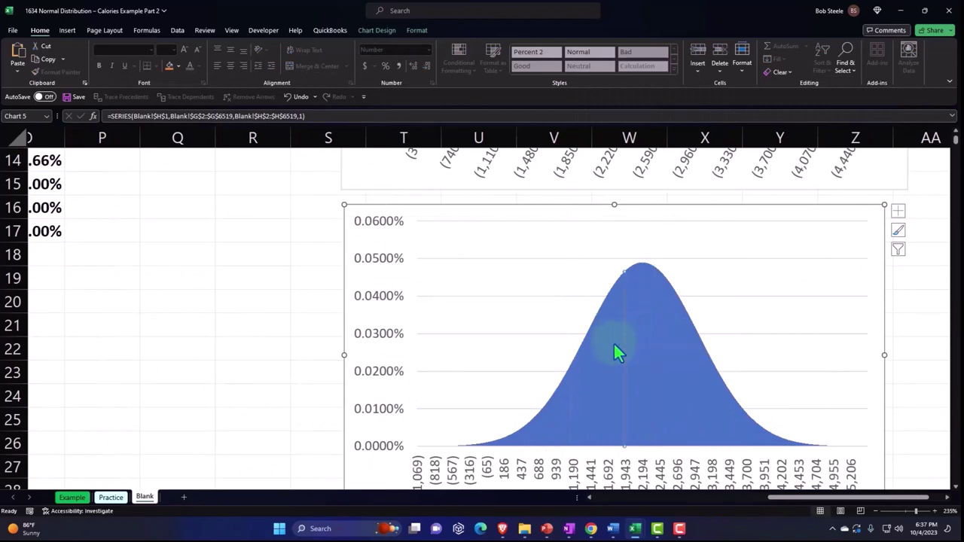
scroll(236, 369, "up", 5)
left_click(229, 293)
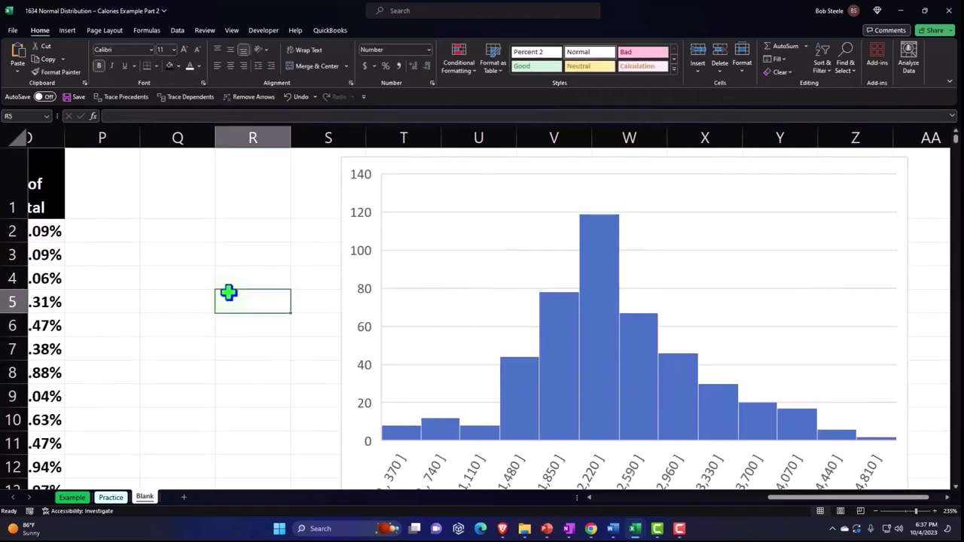
key("Left")
key("Left")
key("Left")
key("Left")
key("Left")
key("Left")
key("Left")
key("Left")
key("Left")
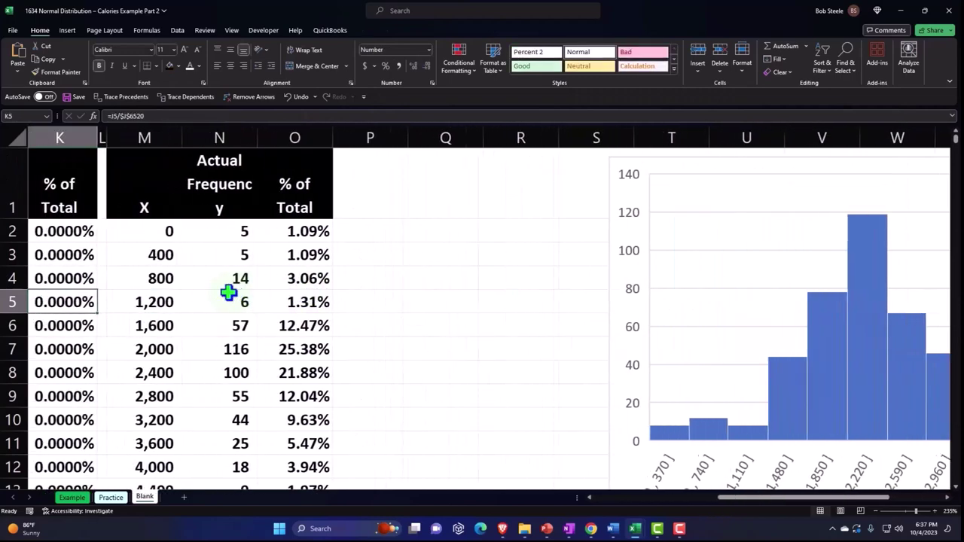
key("Left")
key("Left")
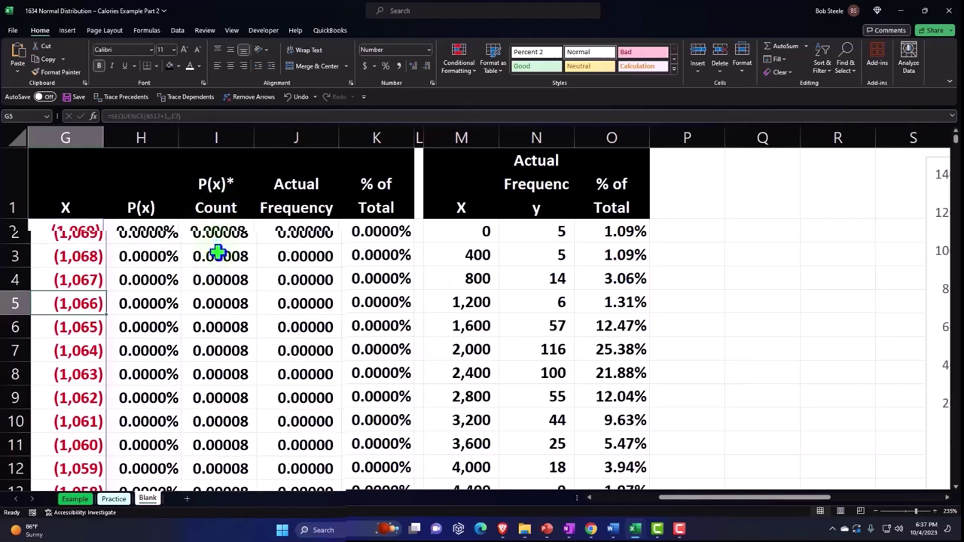
Step: Add the 'P(x) Freq' heading in P1 with black fill and wrapped, centred text
left_click(675, 188)
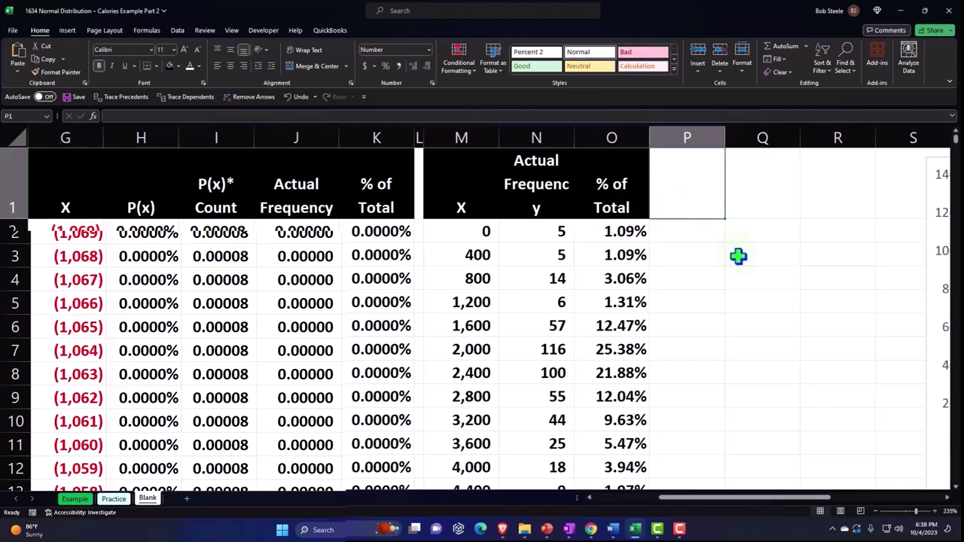
type("P")
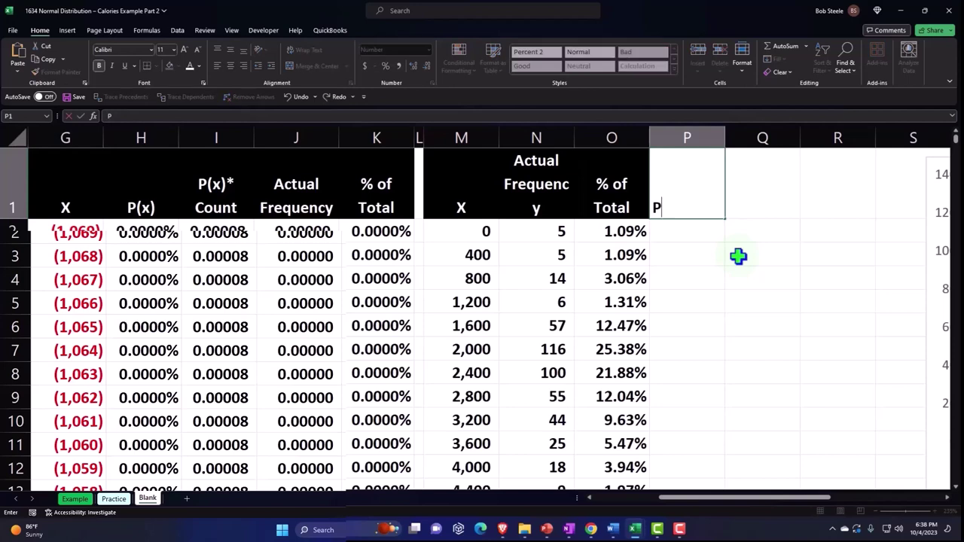
type("(x) Freq")
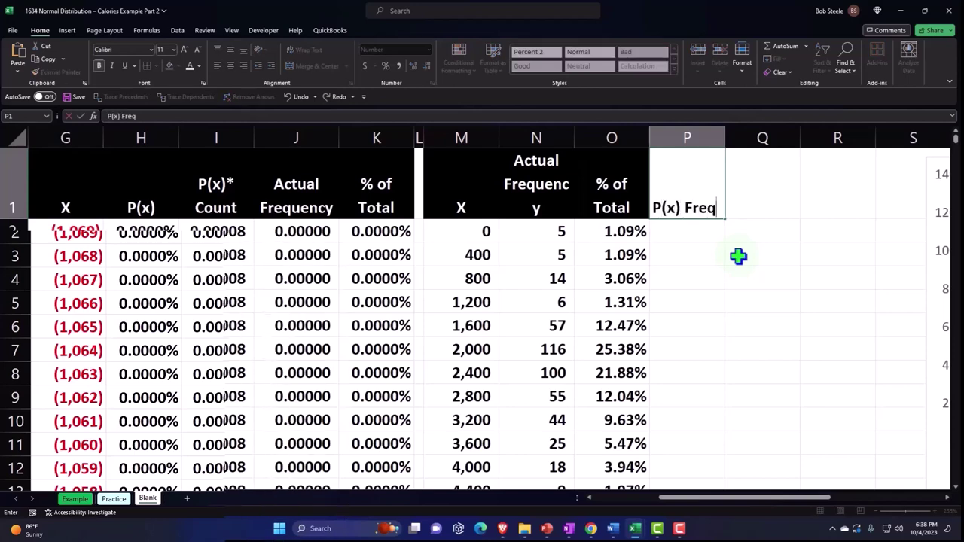
key("Return")
key("Up")
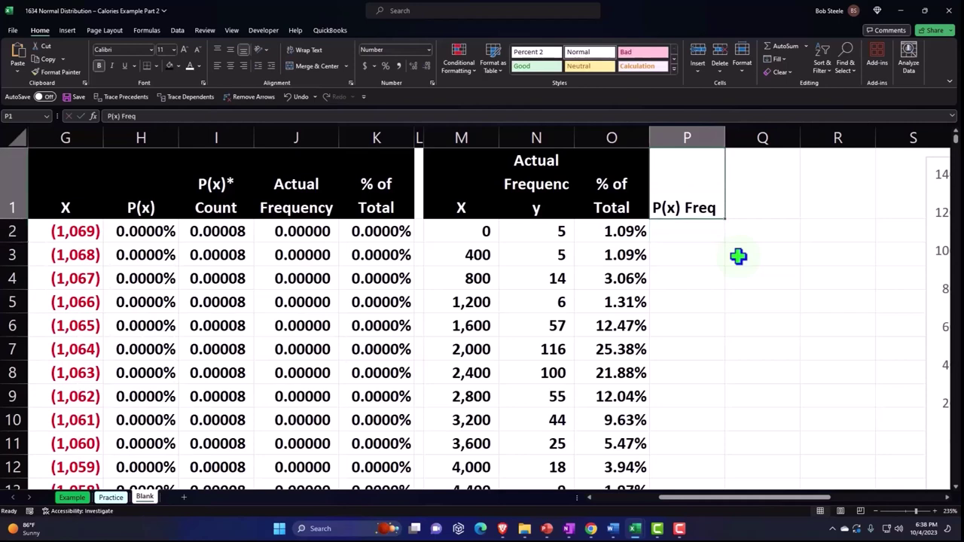
left_click(170, 66)
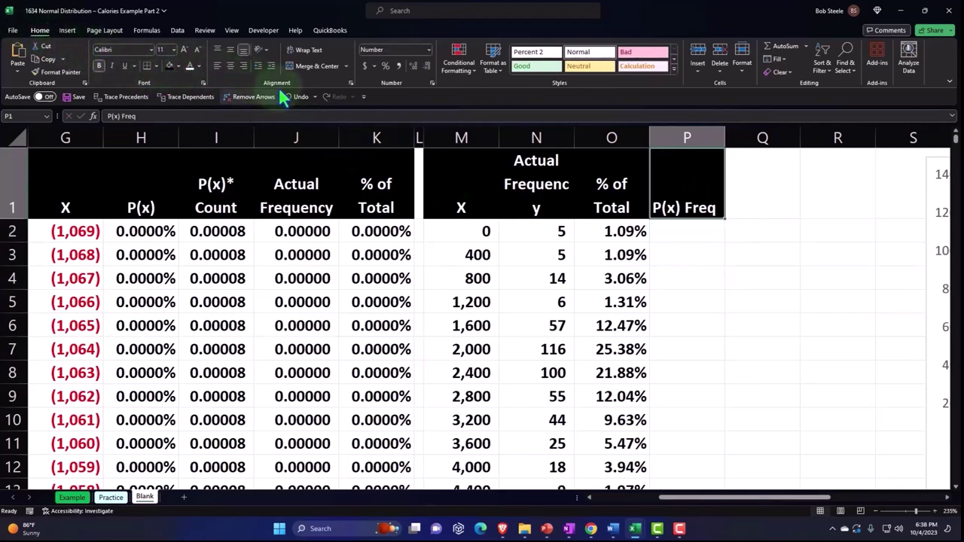
left_click(303, 50)
left_click(230, 66)
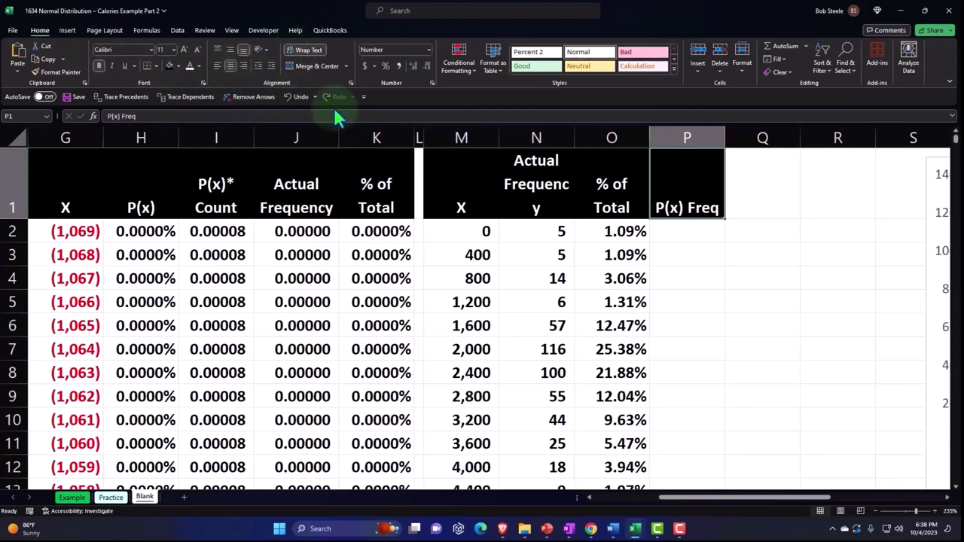
left_click(681, 230)
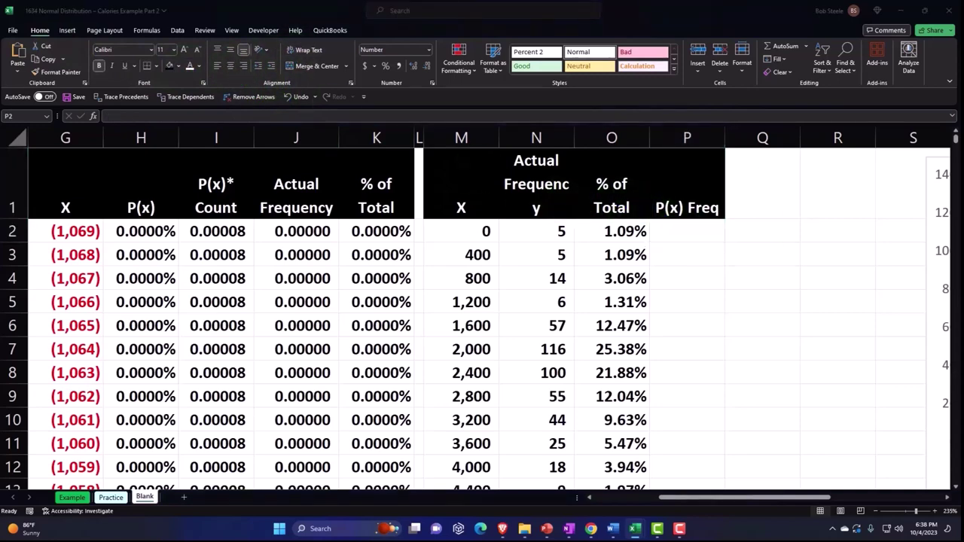
Step: Start =SUMIFS in P2 with sum range H2:H6519, leaving out the Total row
left_click(653, 230)
type("=sumif")
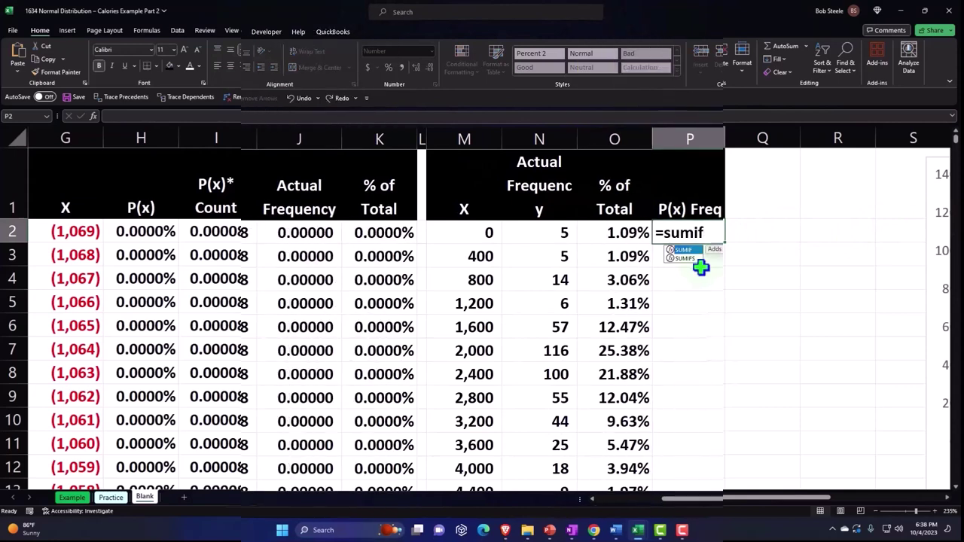
type("s")
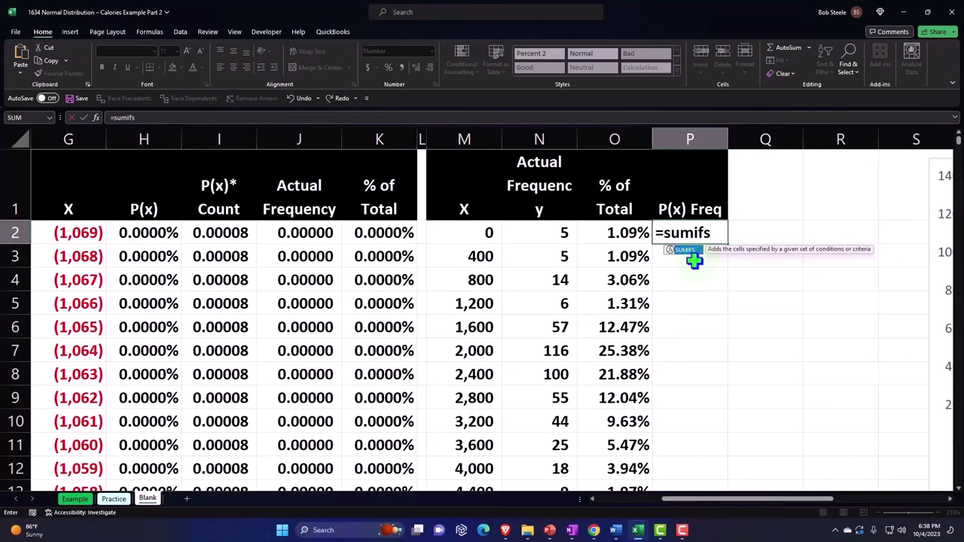
type("(")
key("BackSpace")
key("BackSpace")
key("BackSpace")
key("BackSpace")
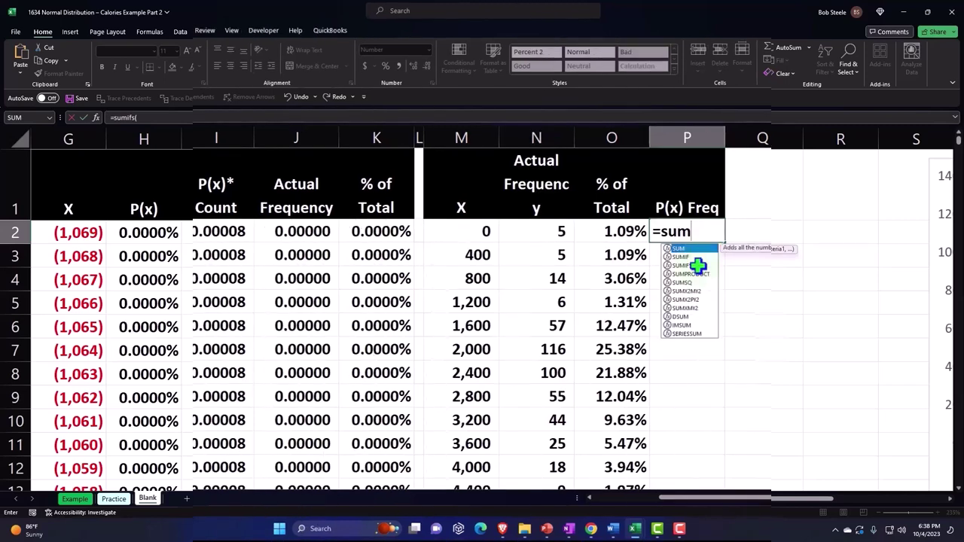
type("ifs")
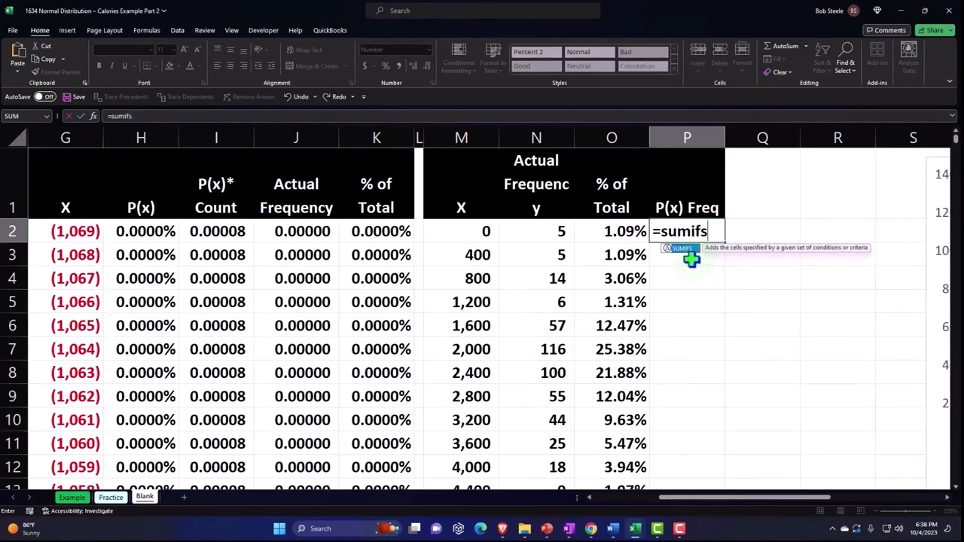
type("(")
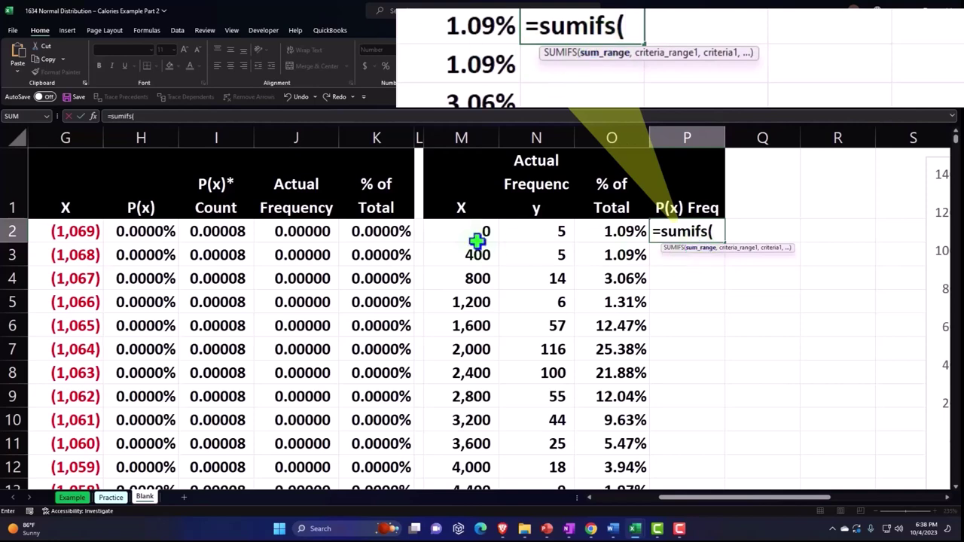
left_click(150, 232)
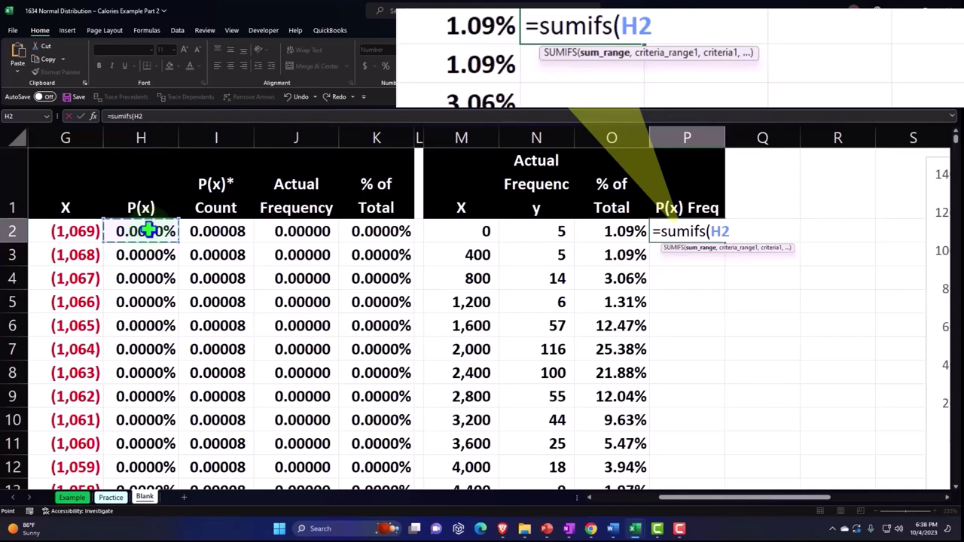
key("ctrl+shift+Down")
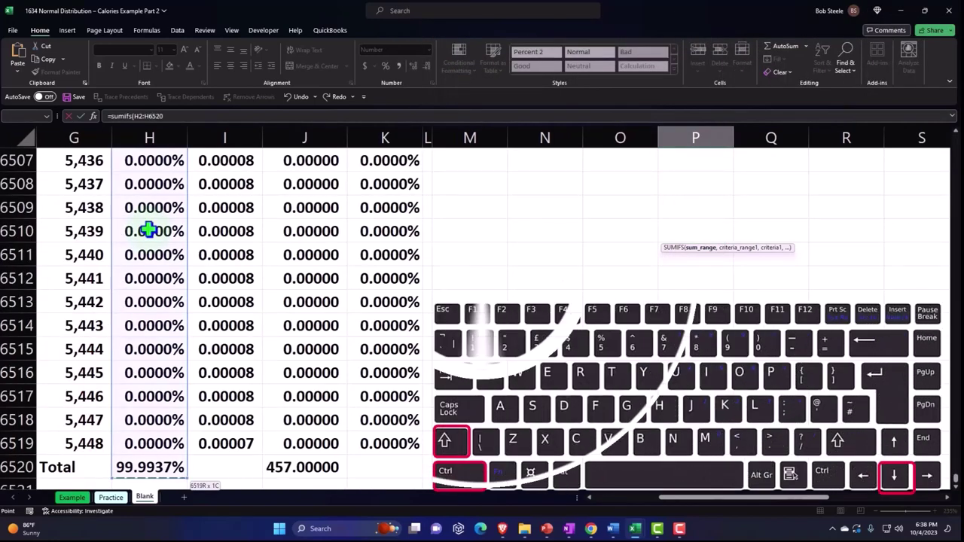
key("shift+Up")
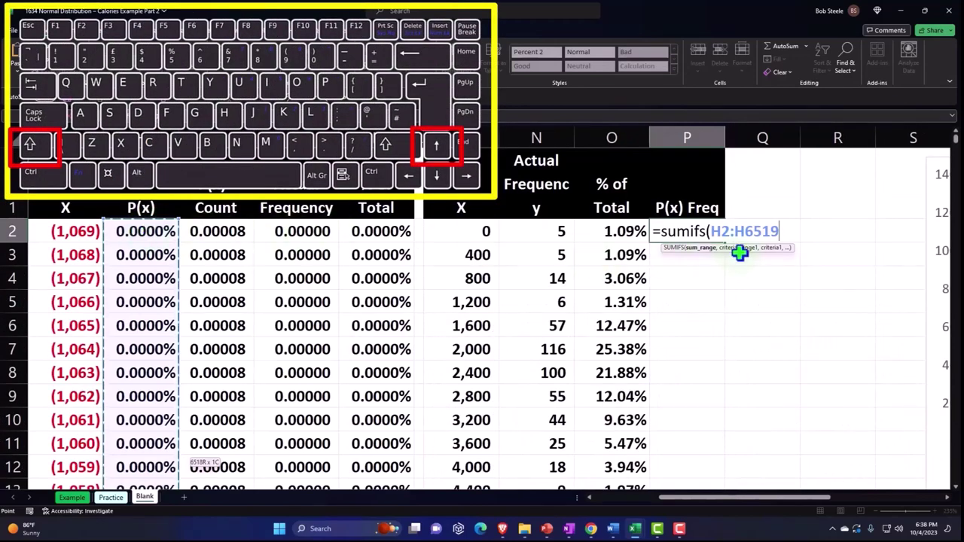
type(",")
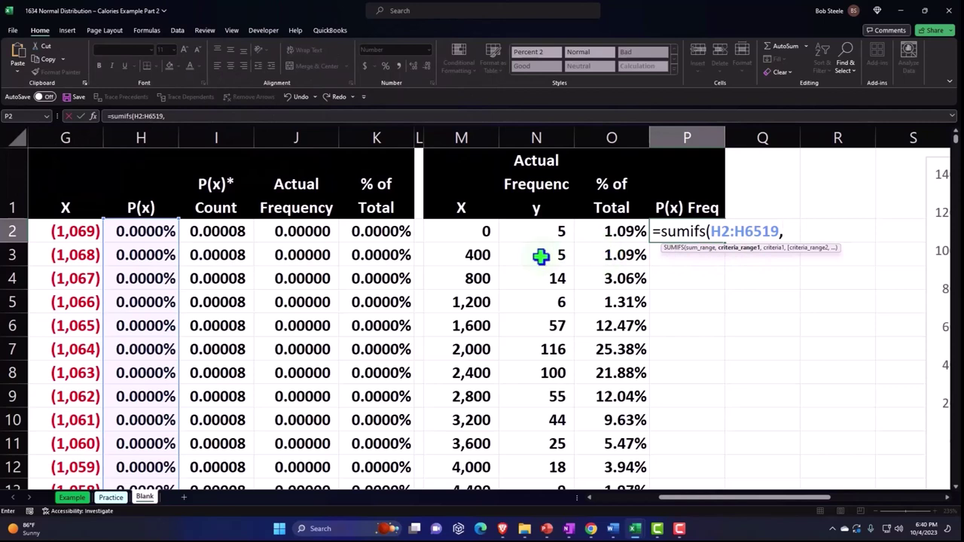
Step: Finish the SUMIFS with the X column as criteria range and "<="&M2 as condition
left_click(66, 223)
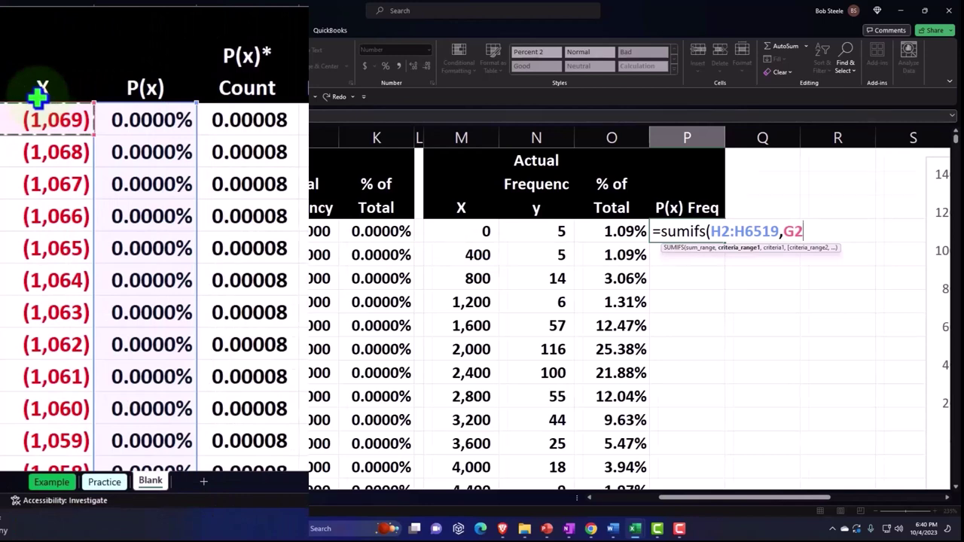
key("ctrl+shift+Down")
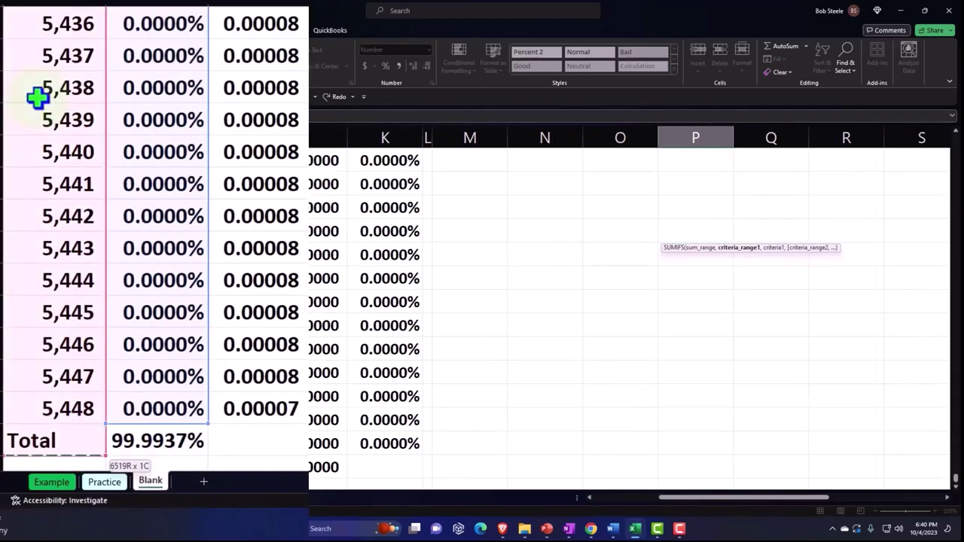
key("shift+Up")
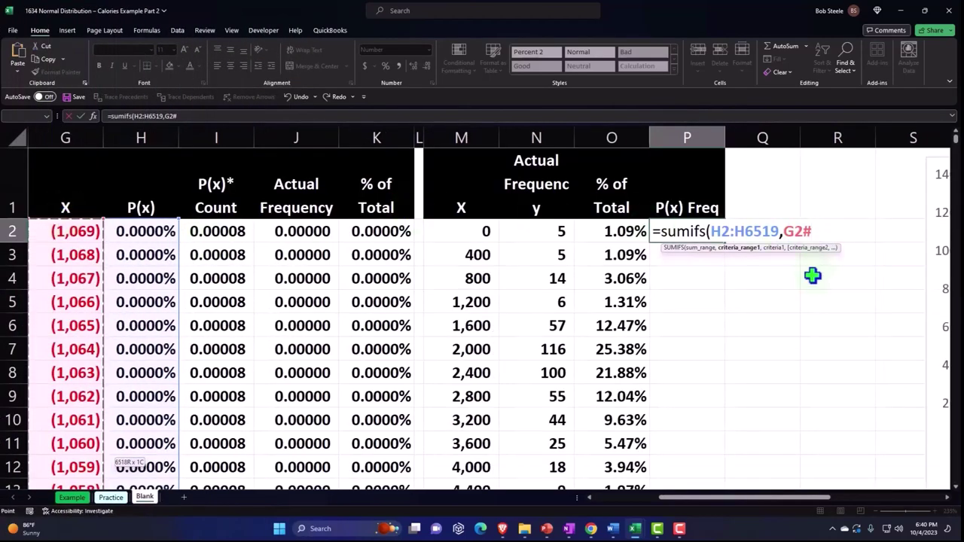
type(",")
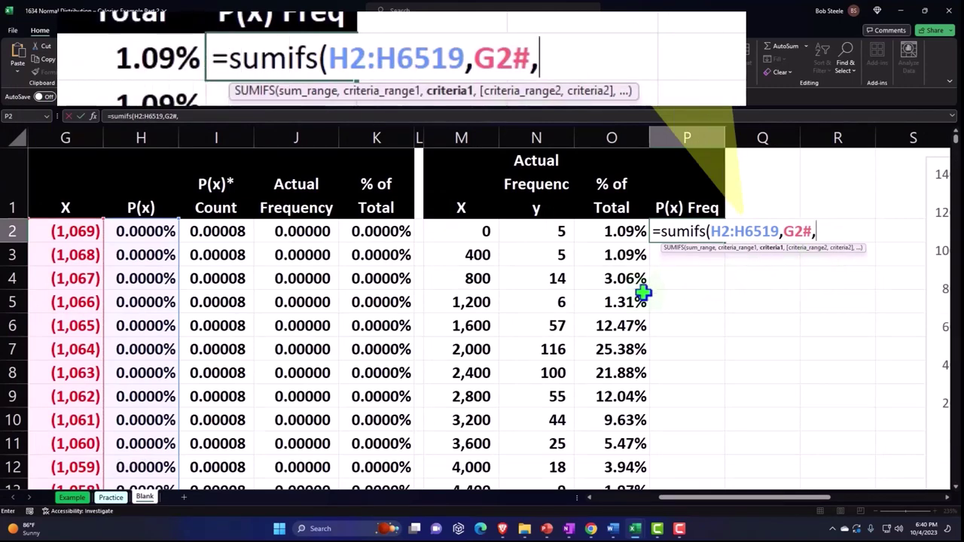
type("\"")
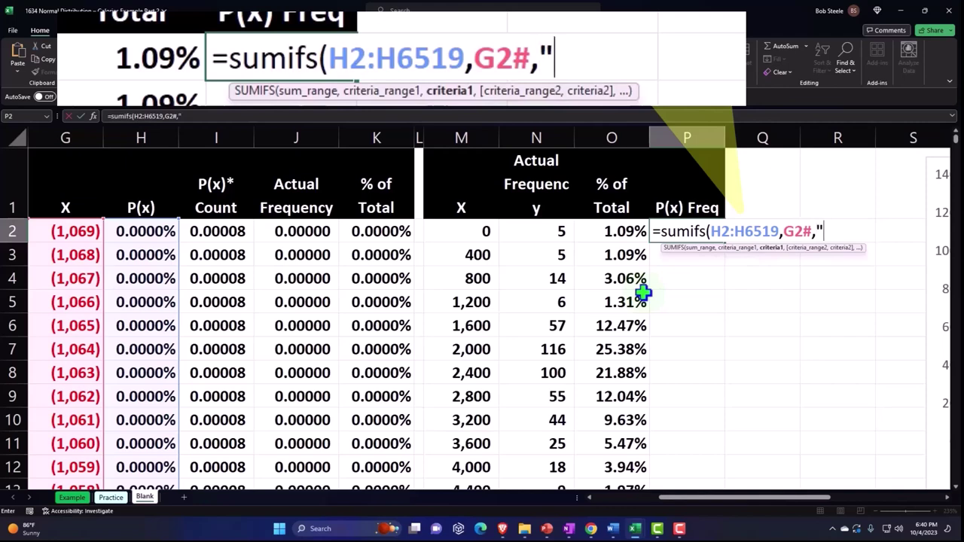
type("<=\"")
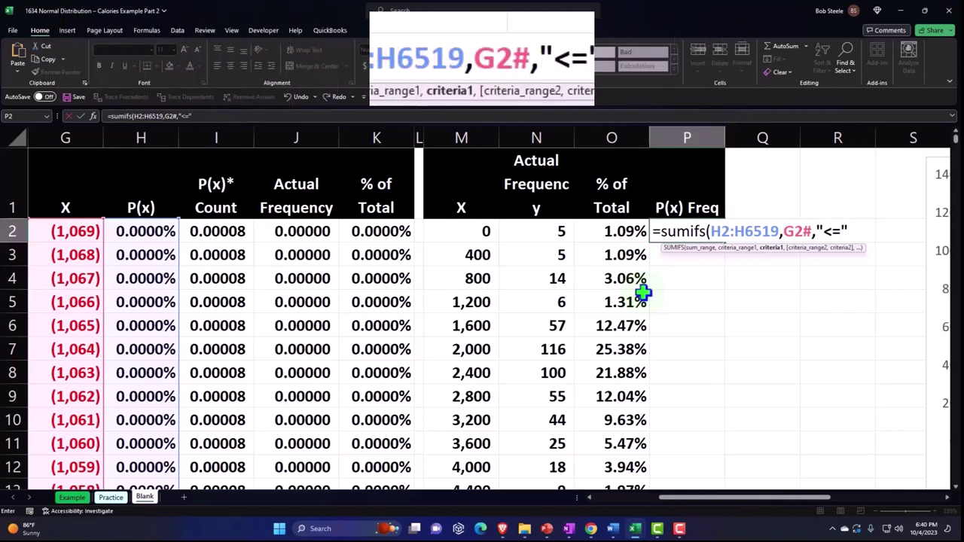
type("&")
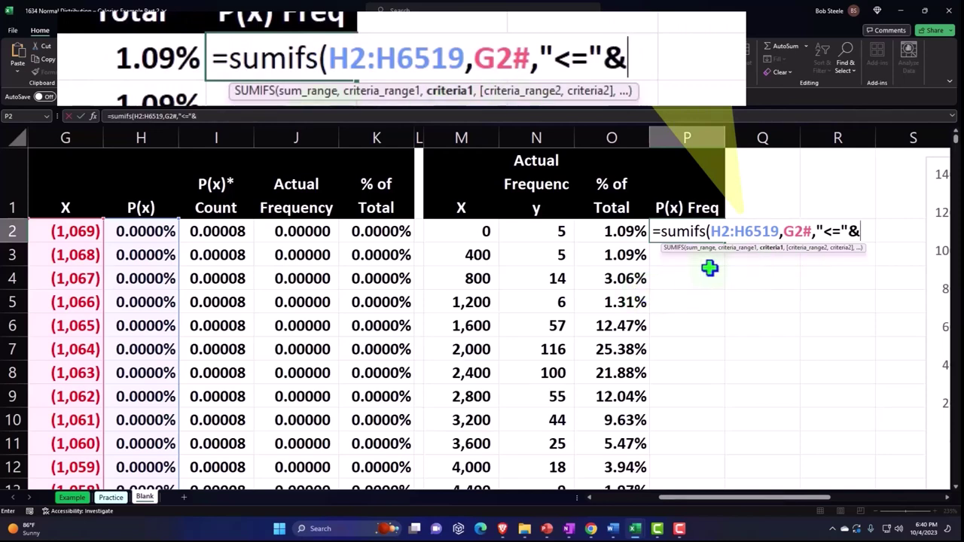
left_click(472, 233)
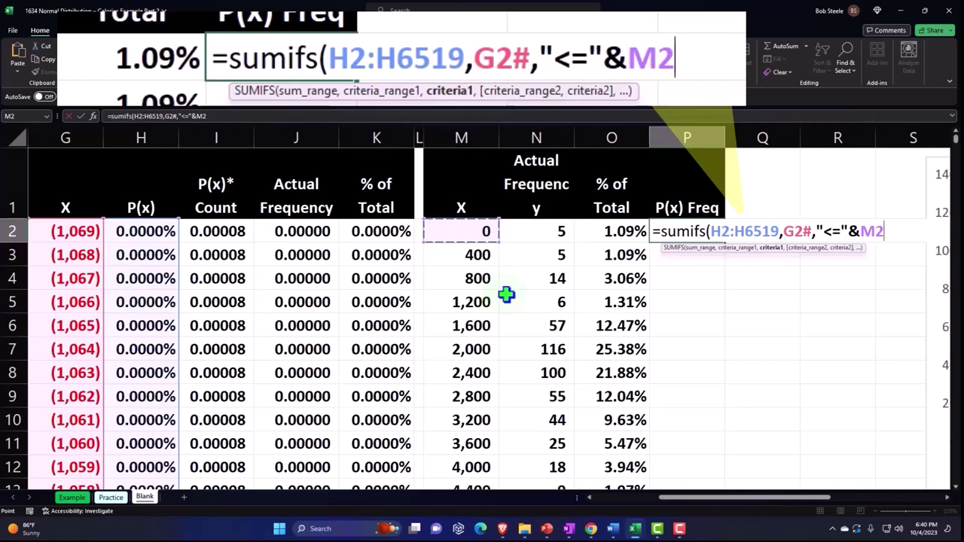
type(")")
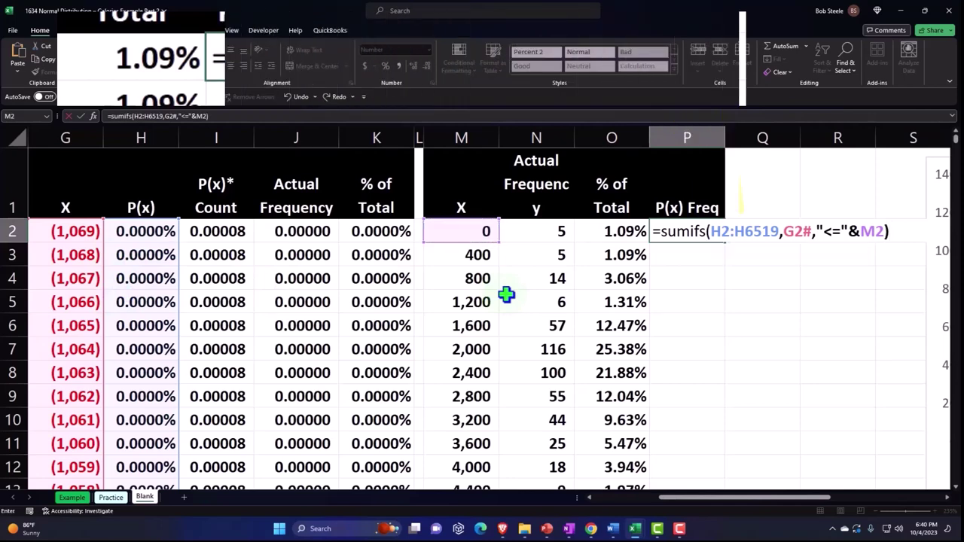
key("Return")
Step: Format P2 as a two-decimal percentage, showing 0.36%
left_click(692, 234)
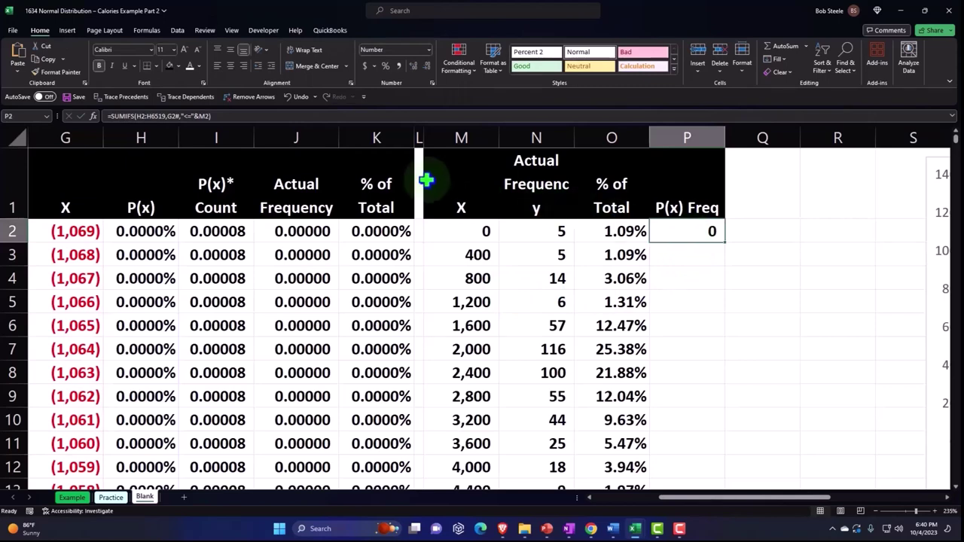
left_click(383, 64)
left_click(412, 66)
left_click(412, 66)
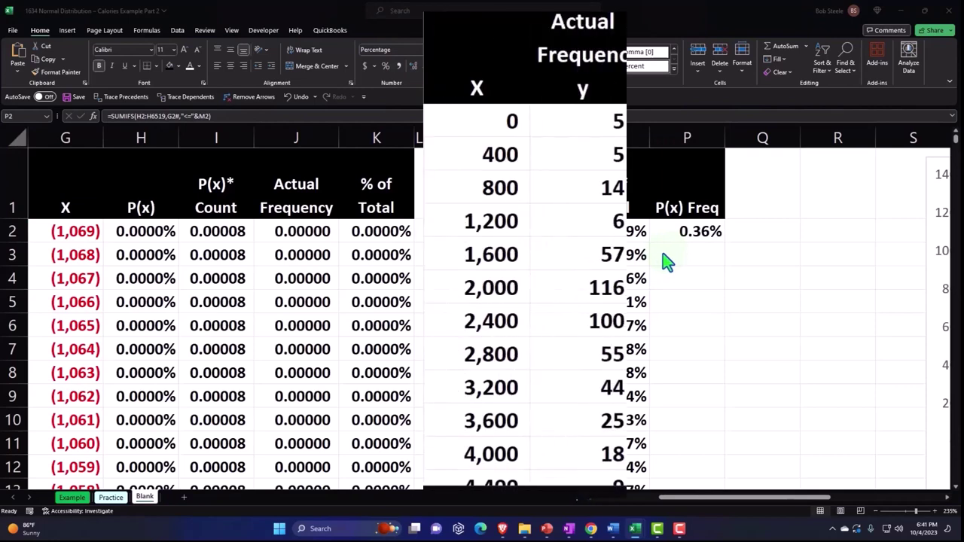
Step: Begin a SUMIFS formula in P3 for the next bin
left_click(766, 157)
left_click(764, 153)
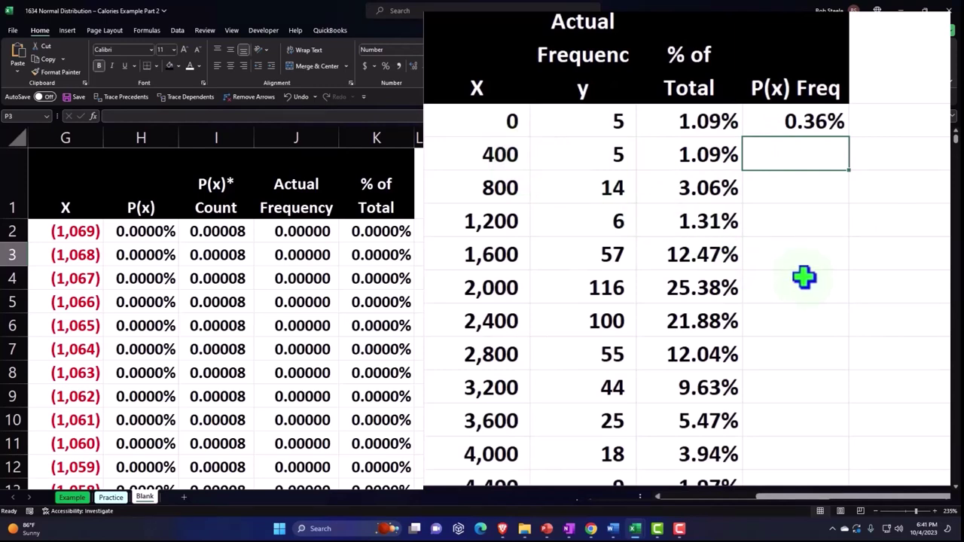
type("=")
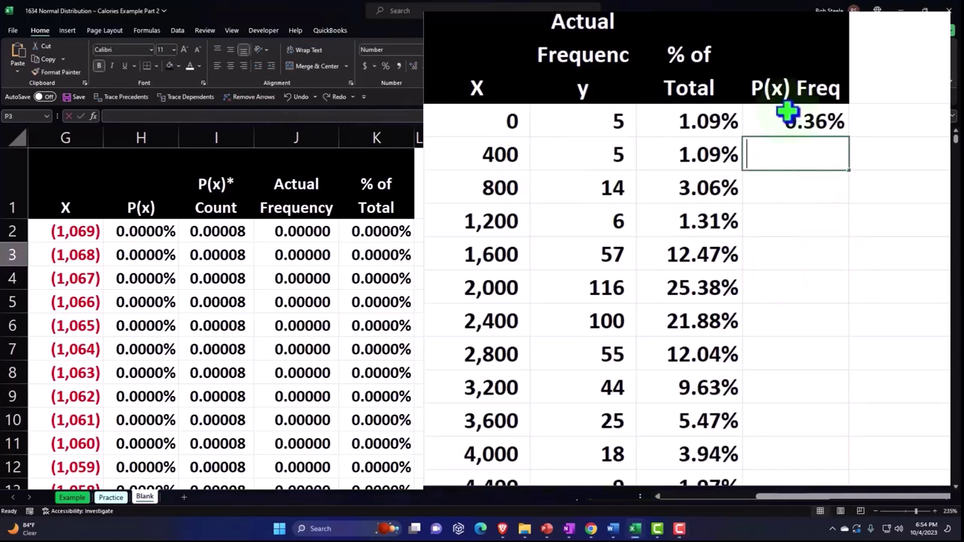
type("=sumi")
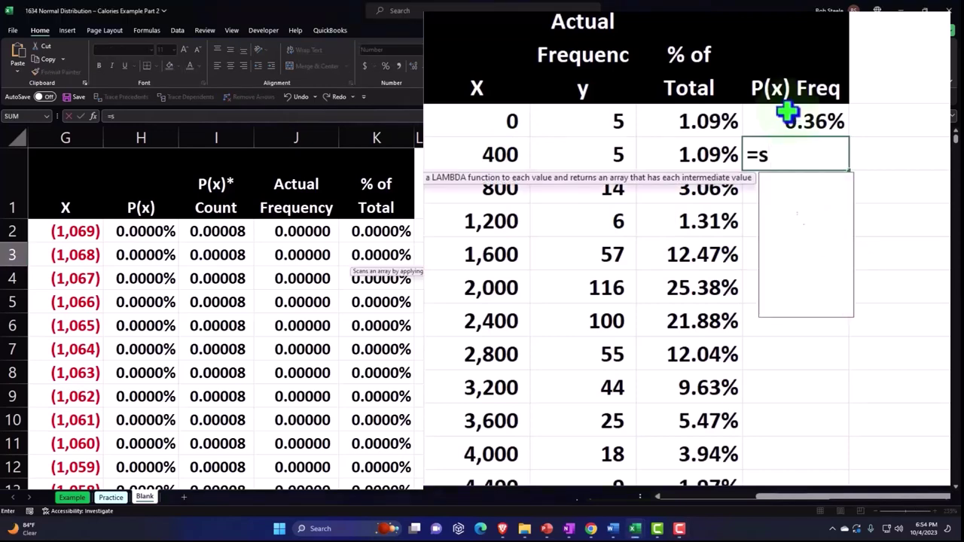